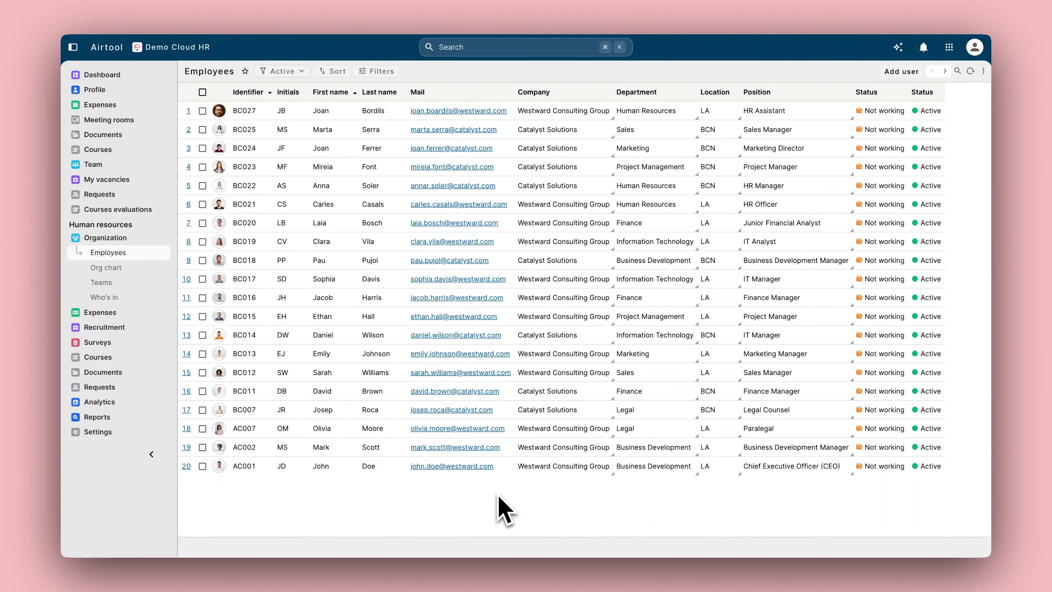
# Step: Start a new employee and enter the first name, last name and work e-mail
pyautogui.click(901, 73)
pyautogui.press('Tab')
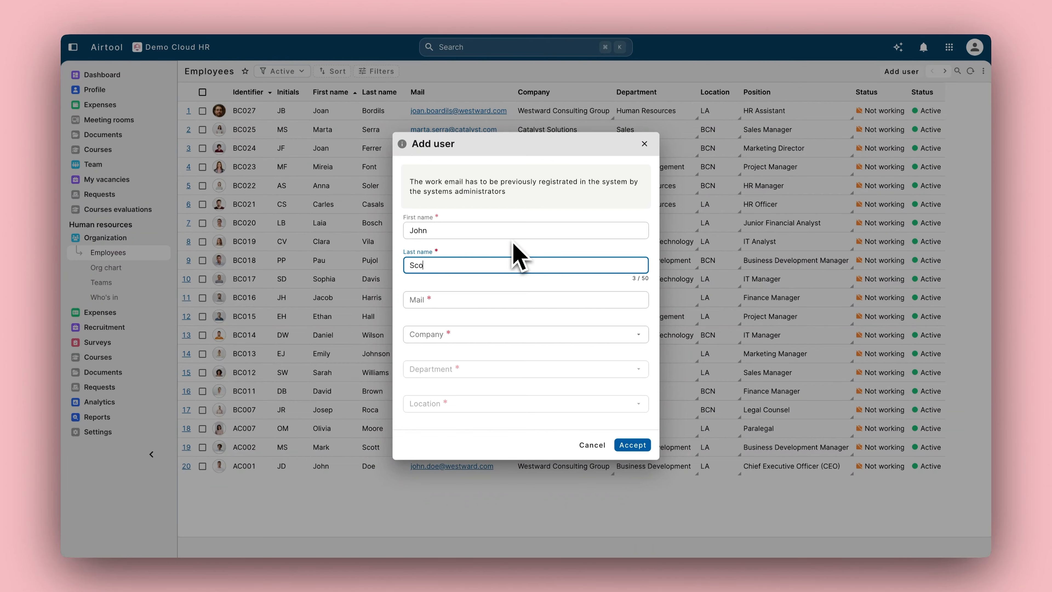
pyautogui.press('Tab')
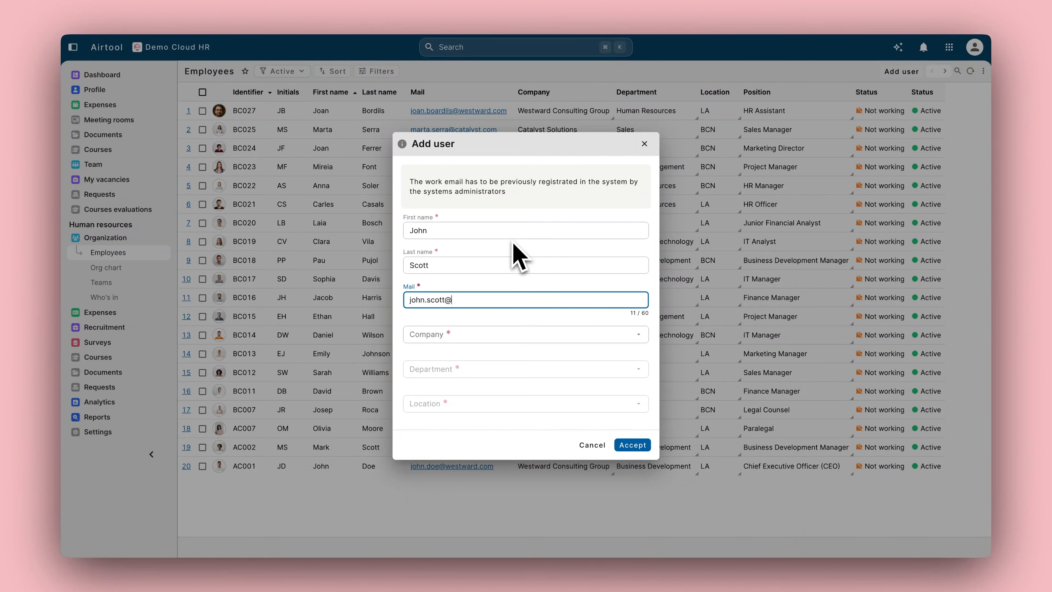
# Step: Assign Westward Consulting Group, Project Management and the LA office, then create the employee
pyautogui.click(492, 341)
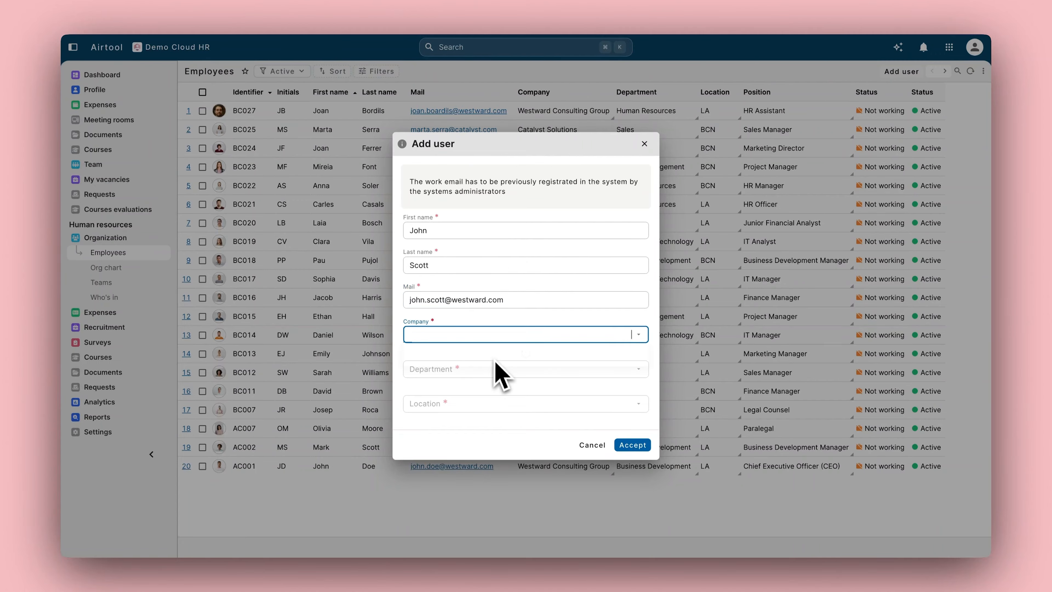
pyautogui.click(476, 367)
pyautogui.click(477, 370)
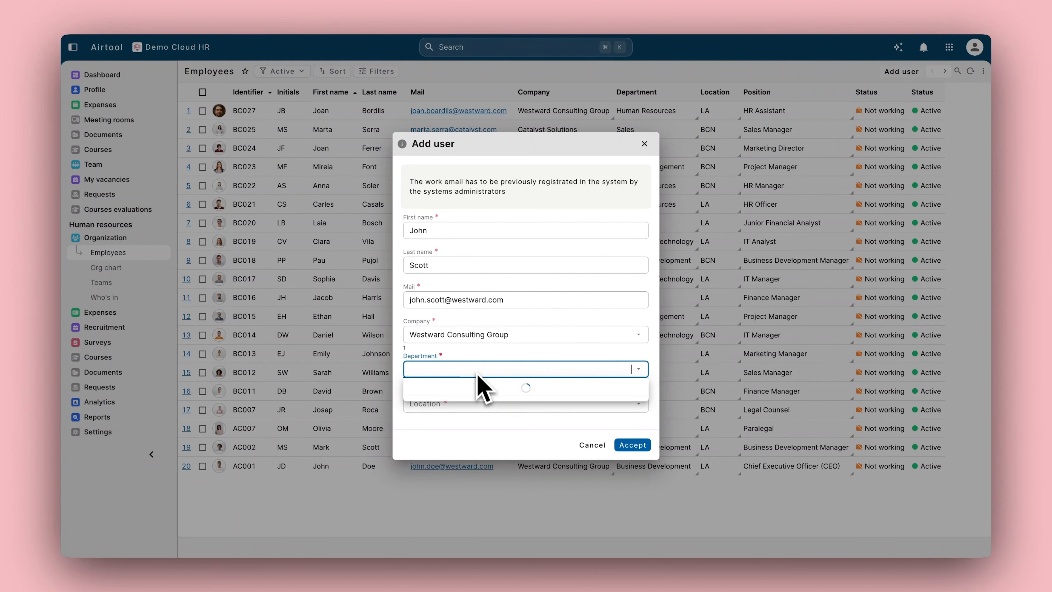
pyautogui.click(478, 413)
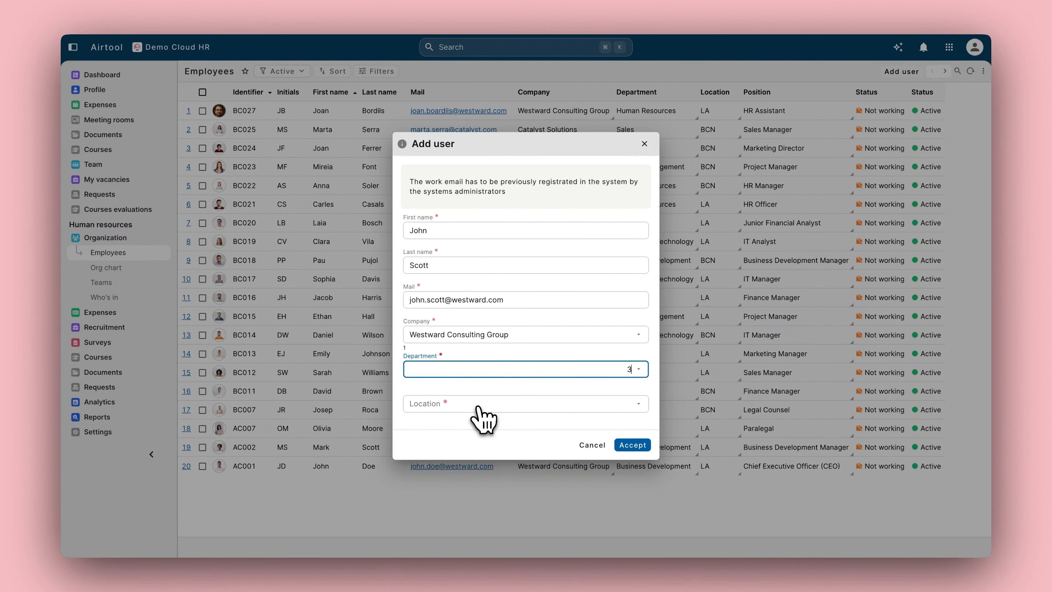
pyautogui.click(480, 408)
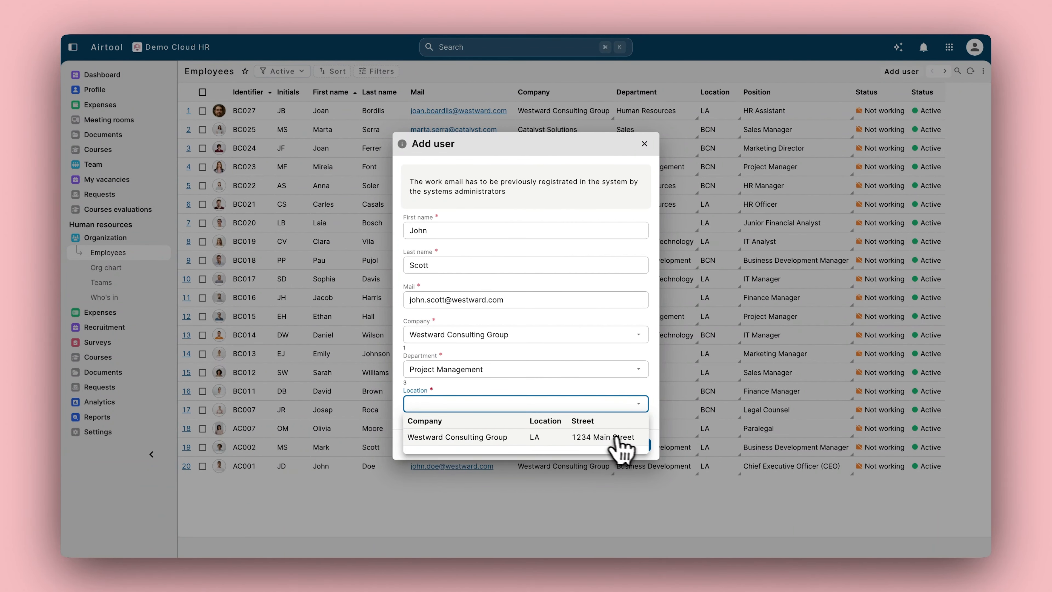
pyautogui.click(616, 437)
pyautogui.click(630, 444)
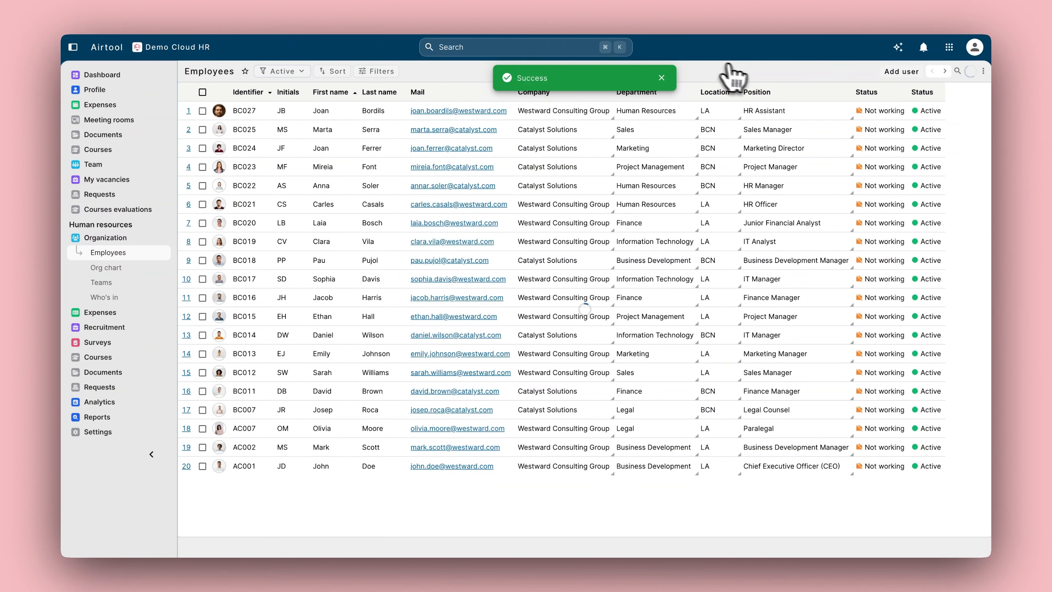
# Step: Search for the new employee in the query panel and open their record
pyautogui.click(960, 71)
pyautogui.click(415, 164)
pyautogui.write('jo')
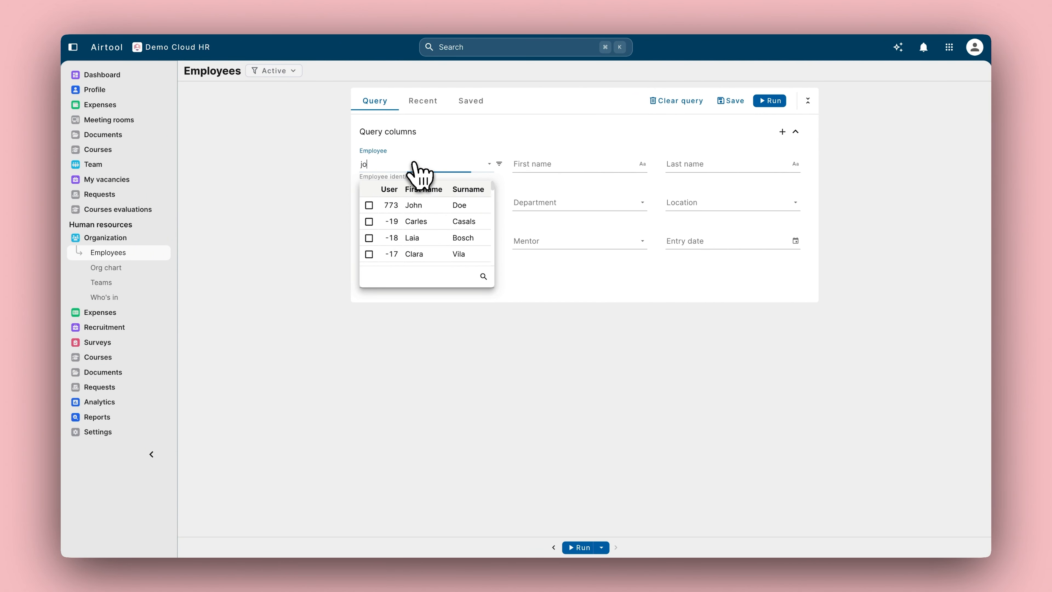
pyautogui.write('hn')
pyautogui.click(392, 237)
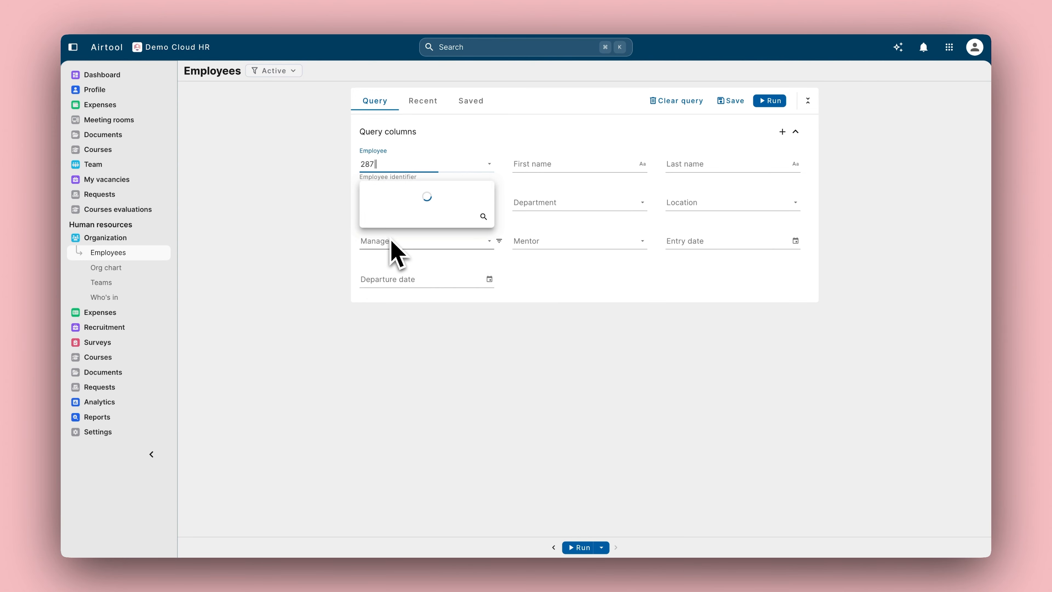
pyautogui.click(520, 181)
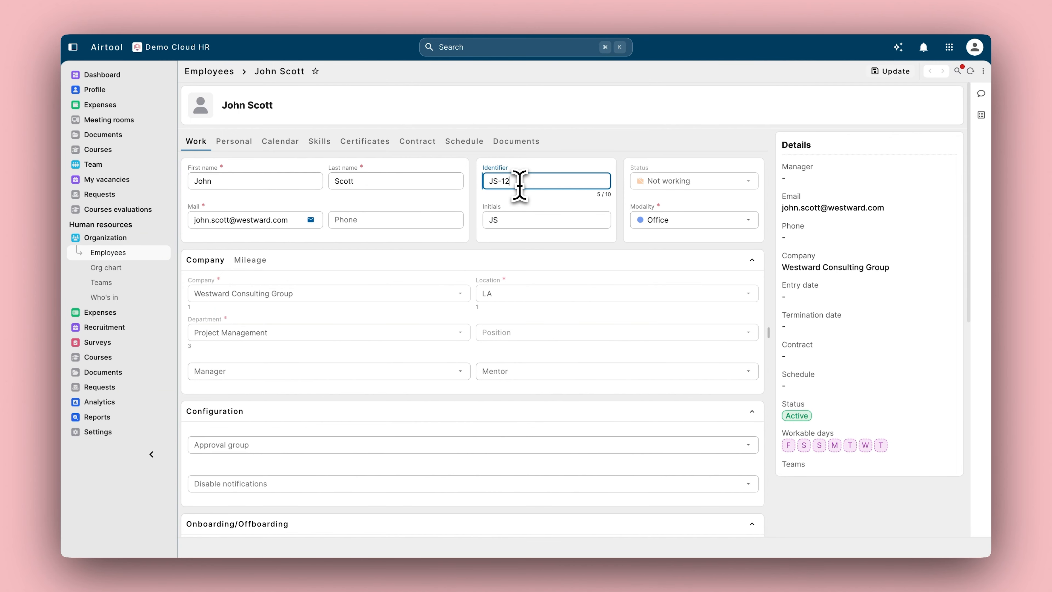
# Step: Enter the employee's phone number and assign their manager and mentor
pyautogui.click(407, 224)
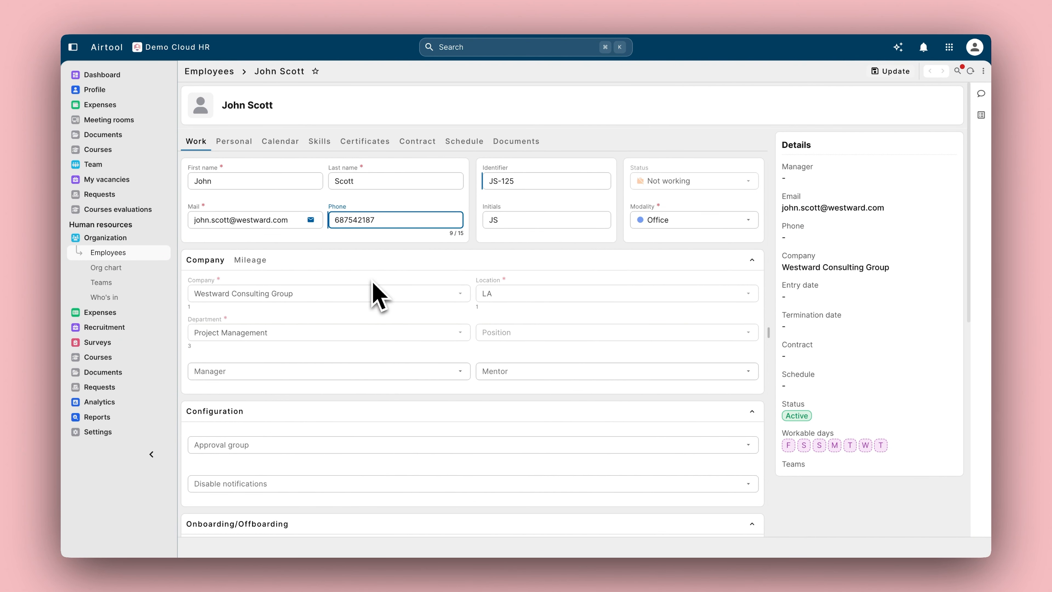
pyautogui.scroll(-1, 355, 317)
pyautogui.click(318, 350)
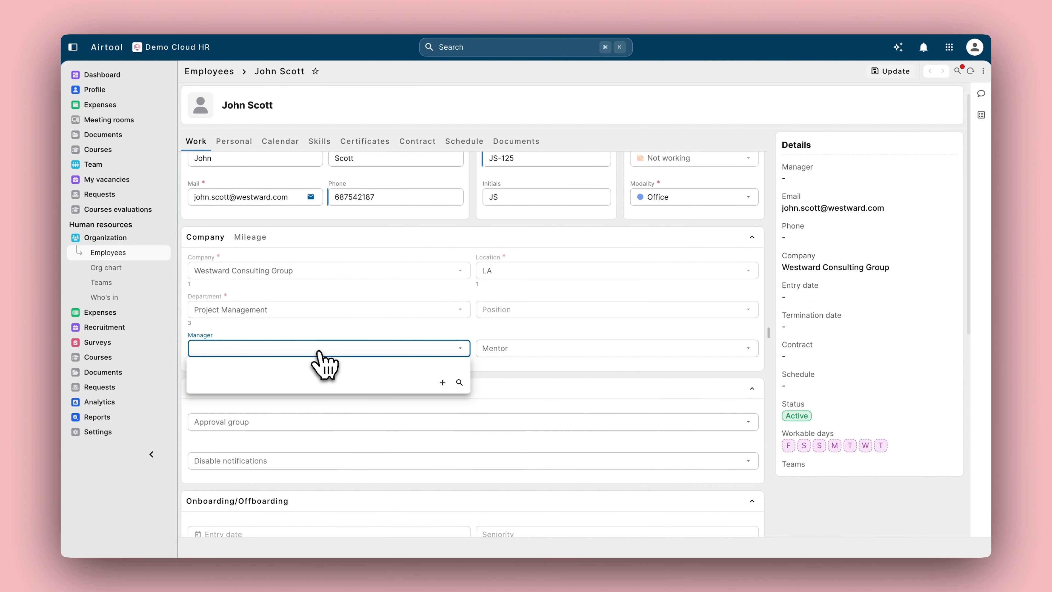
pyautogui.write('john')
pyautogui.click(290, 401)
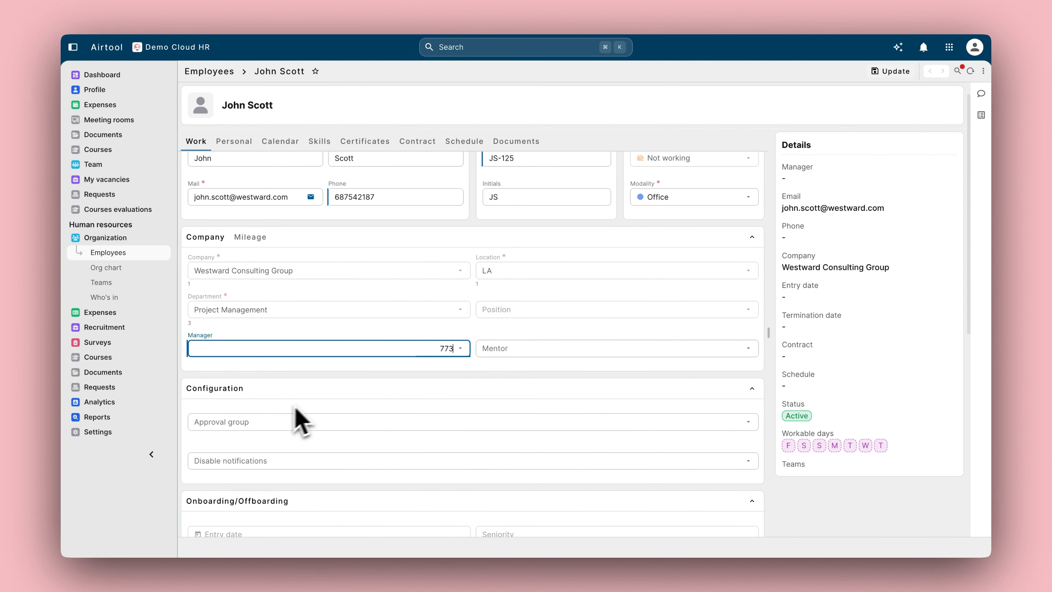
pyautogui.click(554, 349)
pyautogui.write('clara')
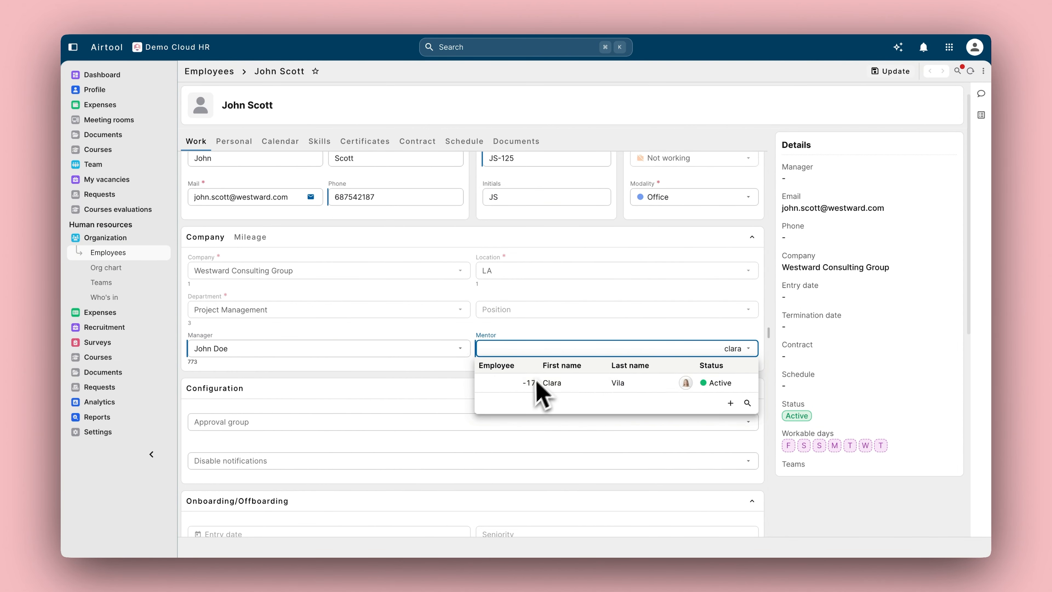
pyautogui.click(535, 382)
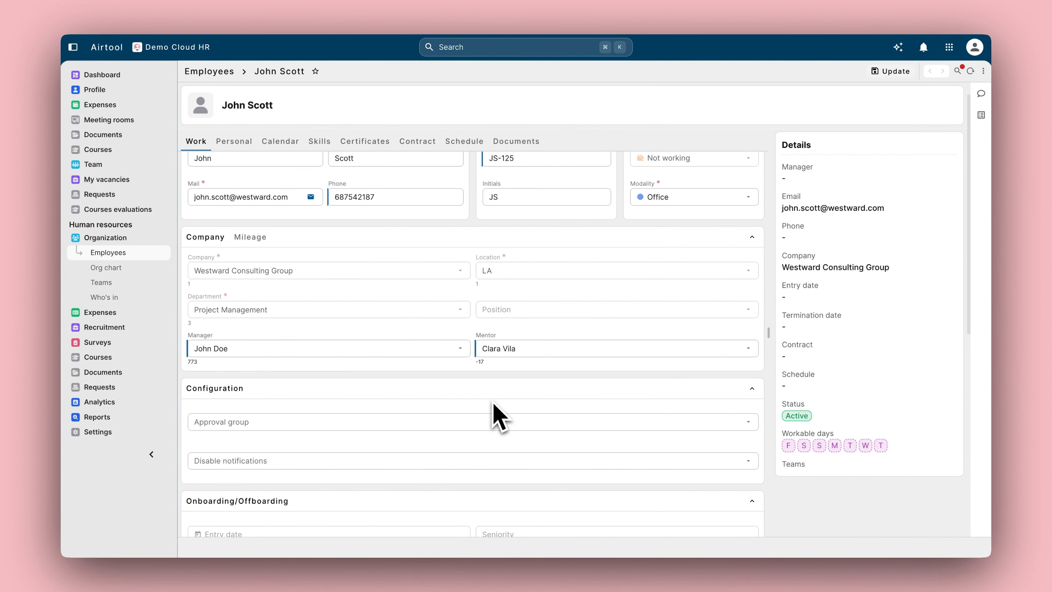
# Step: Put the employee in the General approval group and save the record
pyautogui.scroll(-3, 495, 412)
pyautogui.click(292, 320)
pyautogui.click(310, 357)
pyautogui.scroll(-3, 324, 357)
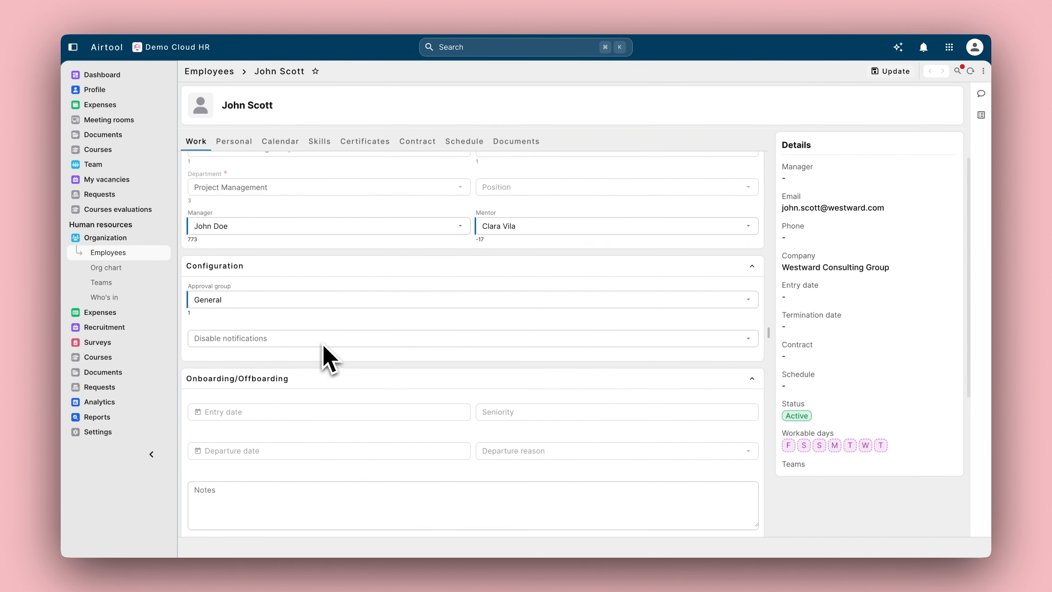
pyautogui.scroll(-6, 327, 358)
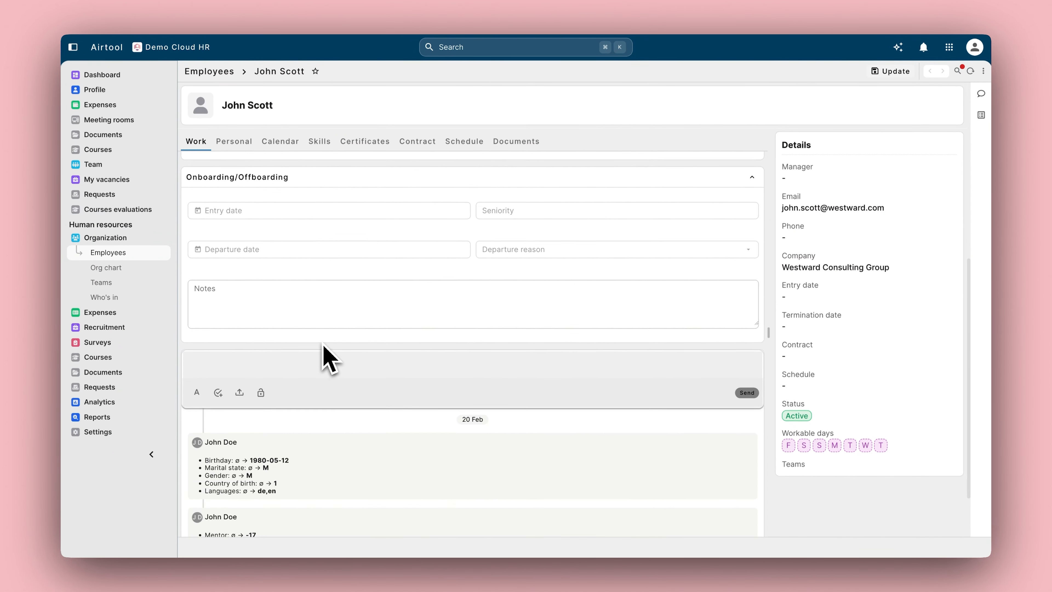
pyautogui.scroll(5, 327, 358)
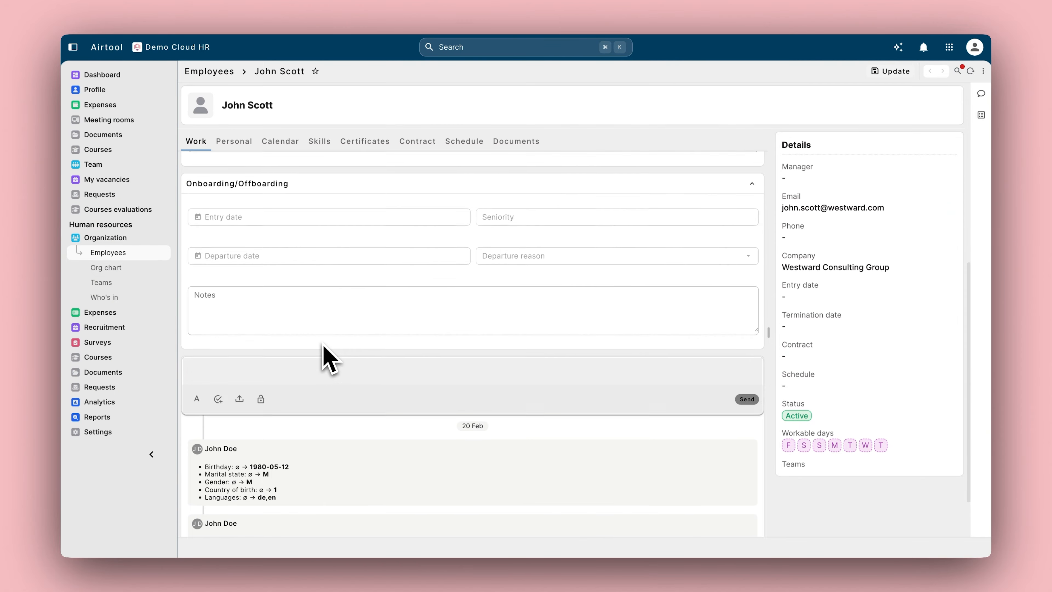
pyautogui.click(886, 71)
pyautogui.scroll(5, 422, 272)
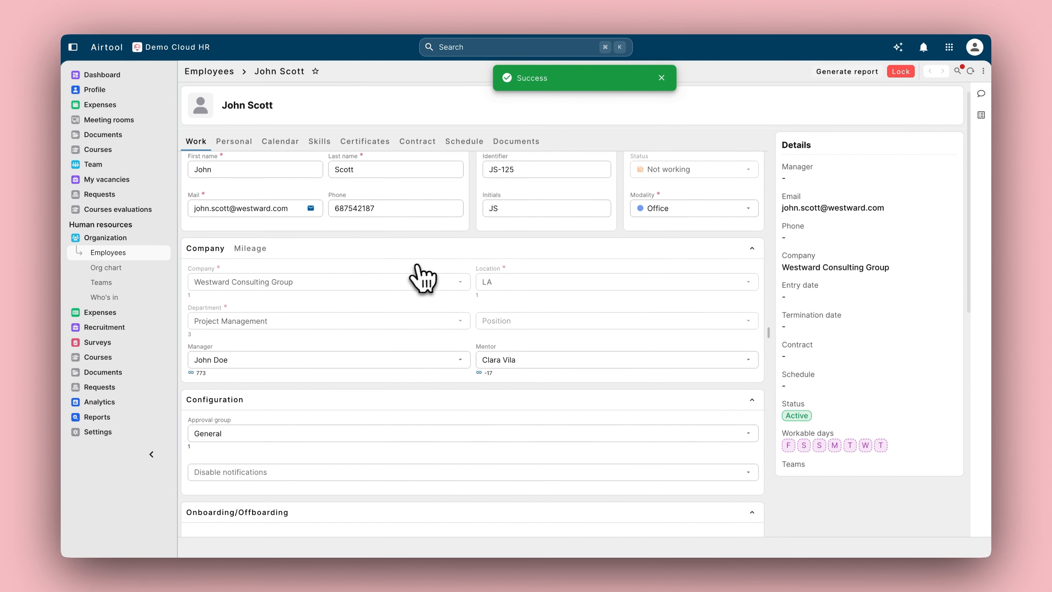
# Step: Set the personal details to Male, Married, speaking English and German
pyautogui.click(245, 143)
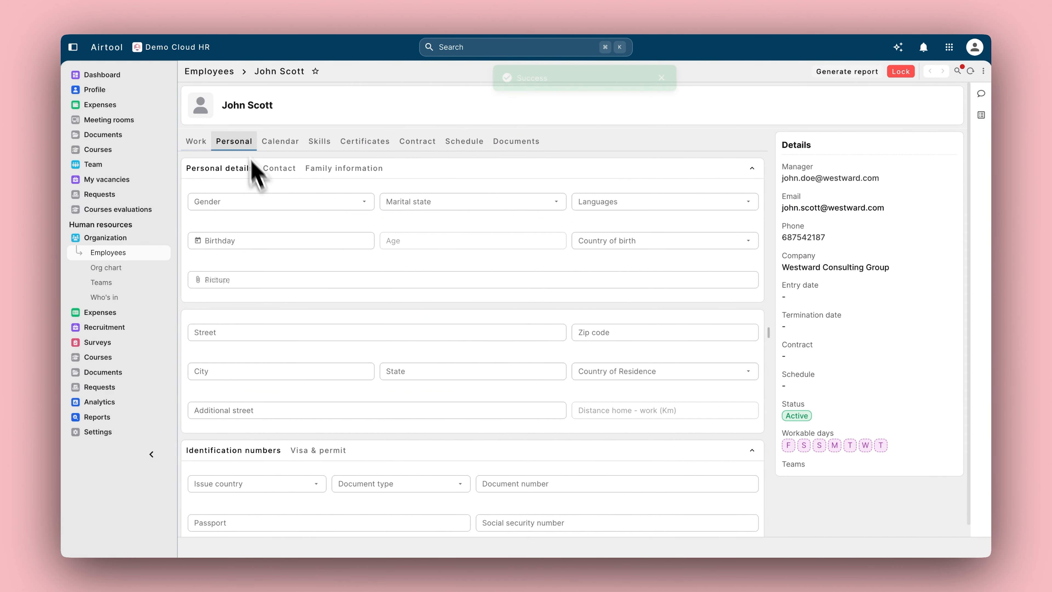
pyautogui.click(273, 199)
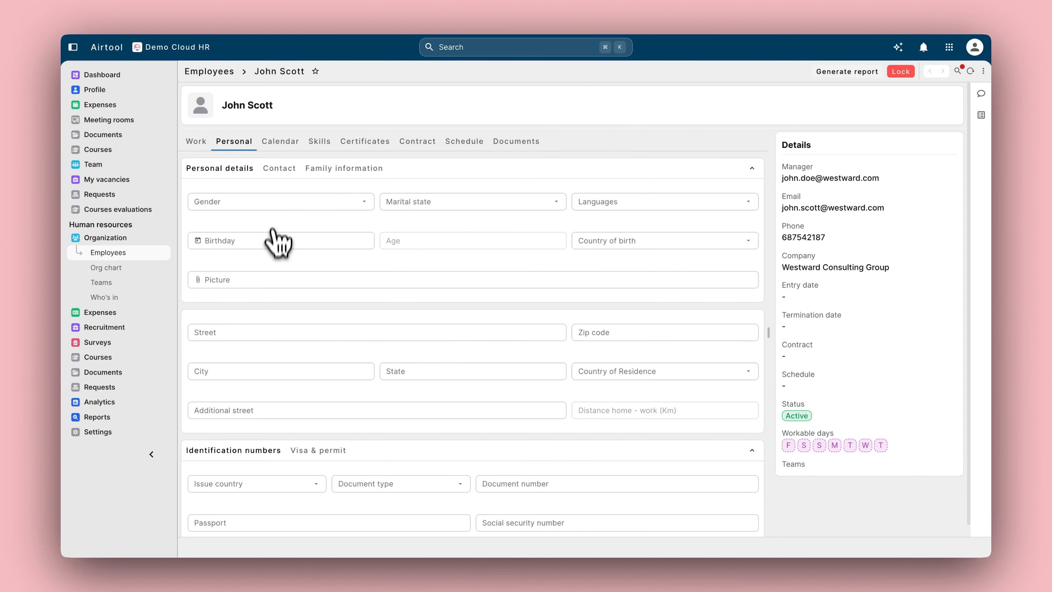
pyautogui.click(276, 237)
pyautogui.click(471, 202)
pyautogui.click(429, 262)
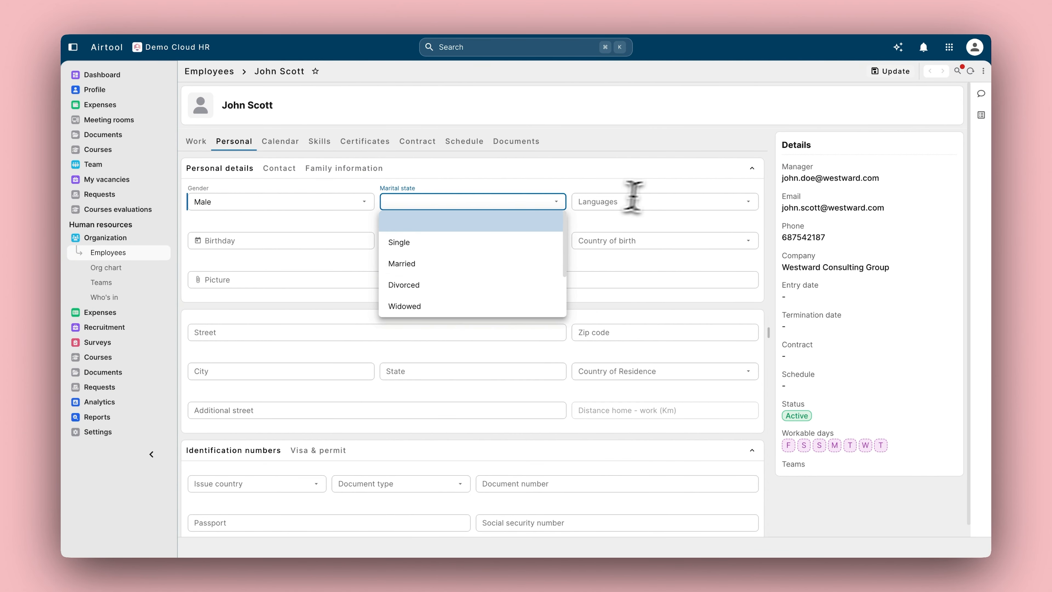
pyautogui.click(655, 205)
pyautogui.click(612, 286)
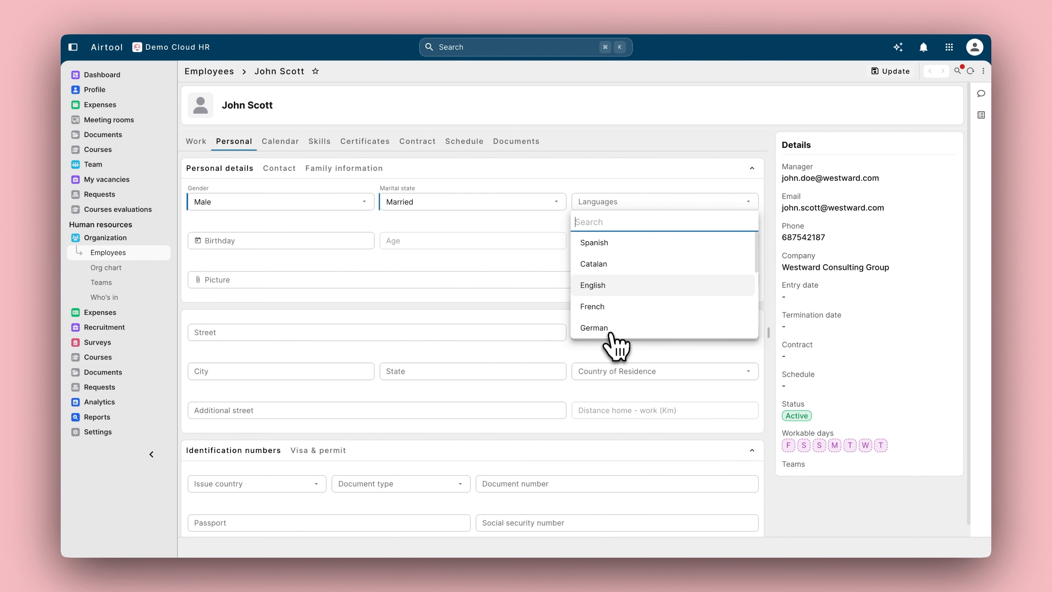
pyautogui.click(613, 327)
# Step: Set the birthday to 06-09-1980 using the date picker
pyautogui.click(264, 242)
pyautogui.click(264, 243)
pyautogui.click(315, 317)
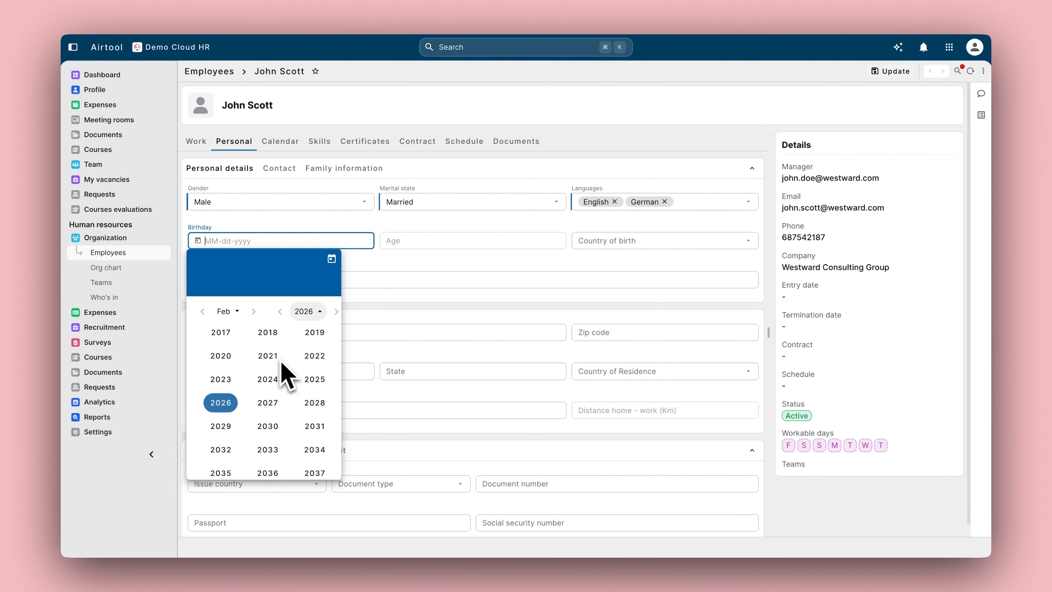
pyautogui.scroll(5, 265, 373)
pyautogui.scroll(4, 265, 369)
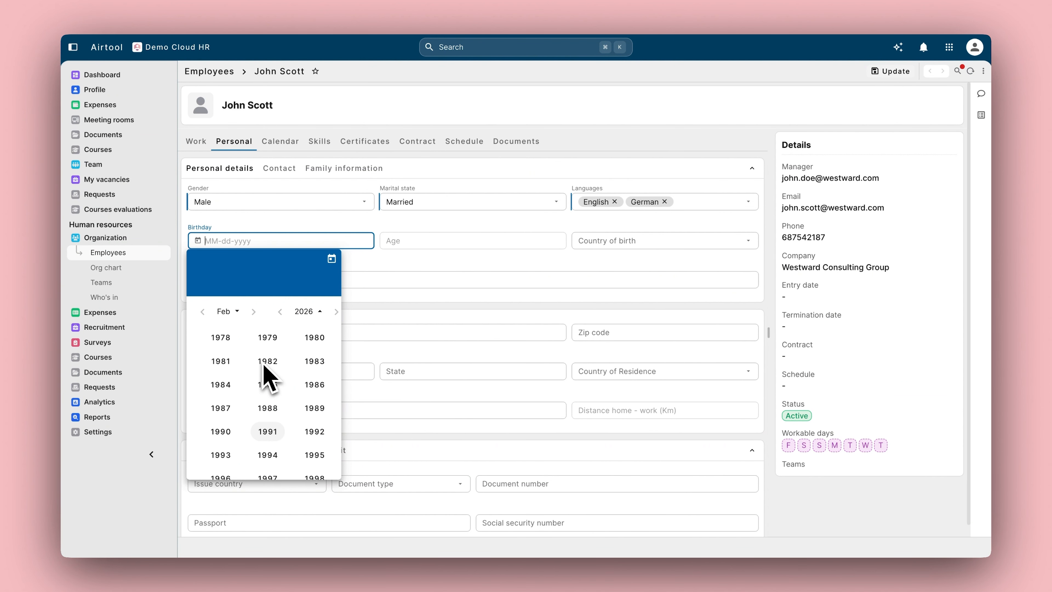
pyautogui.click(314, 427)
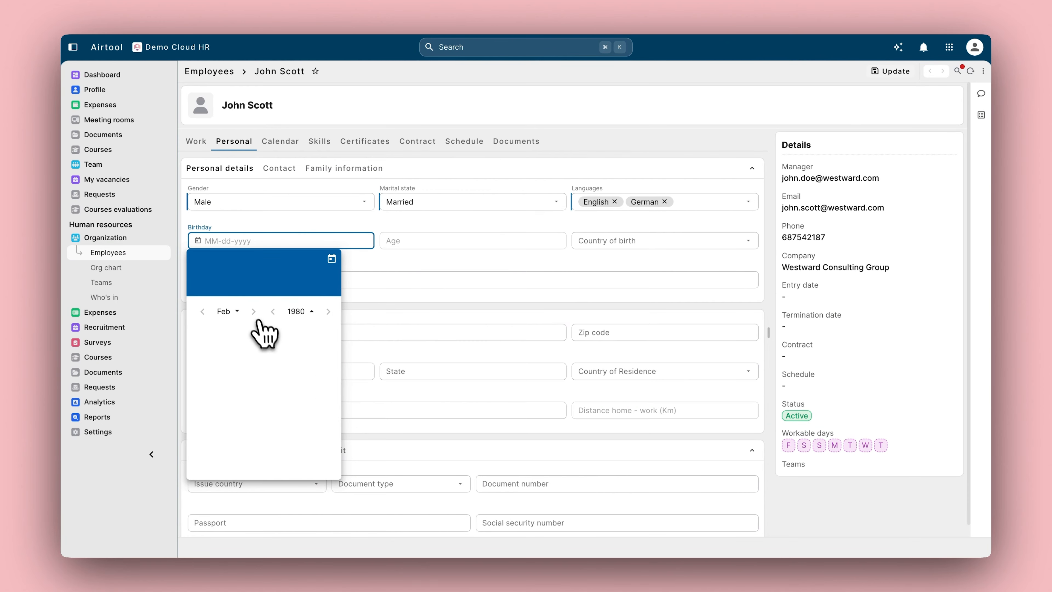
pyautogui.click(253, 311)
pyautogui.click(254, 312)
pyautogui.click(254, 311)
pyautogui.click(253, 311)
pyautogui.click(203, 401)
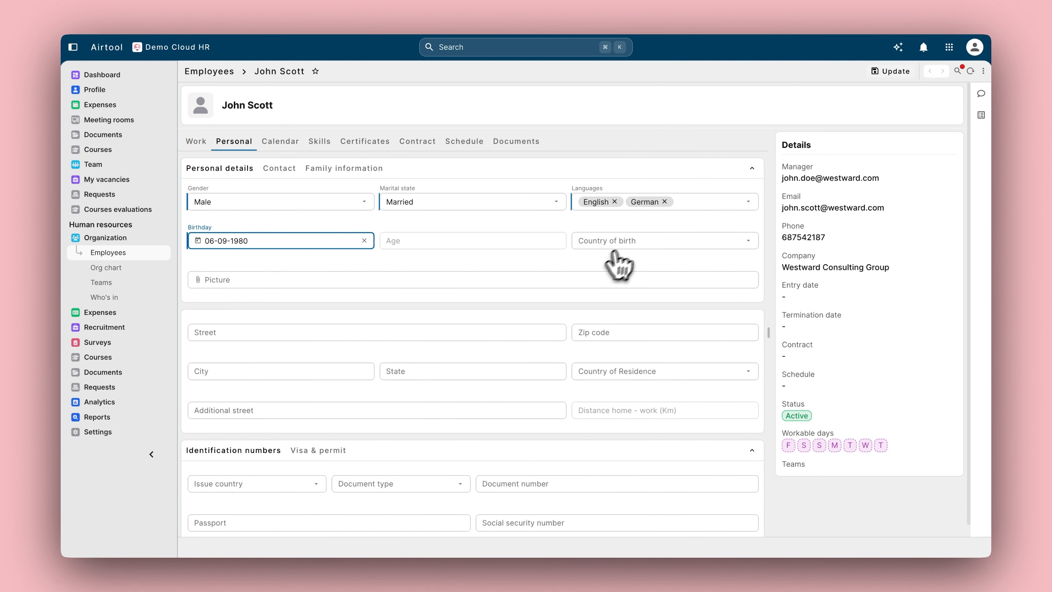
# Step: Set the country of birth to United States and save the personal details
pyautogui.click(624, 242)
pyautogui.write('1')
pyautogui.scroll(-1, 412, 317)
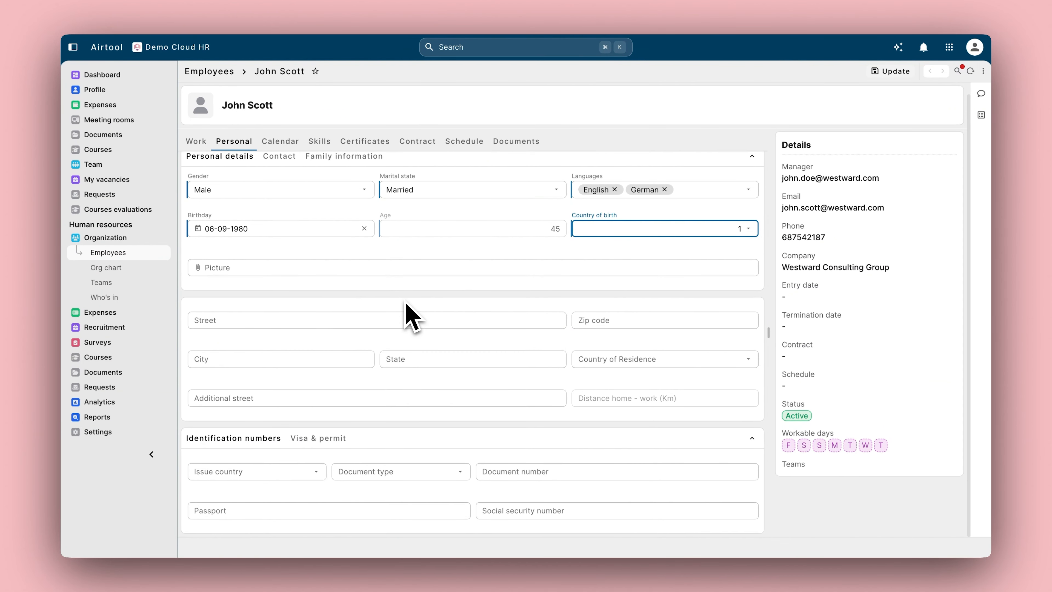
pyautogui.click(891, 71)
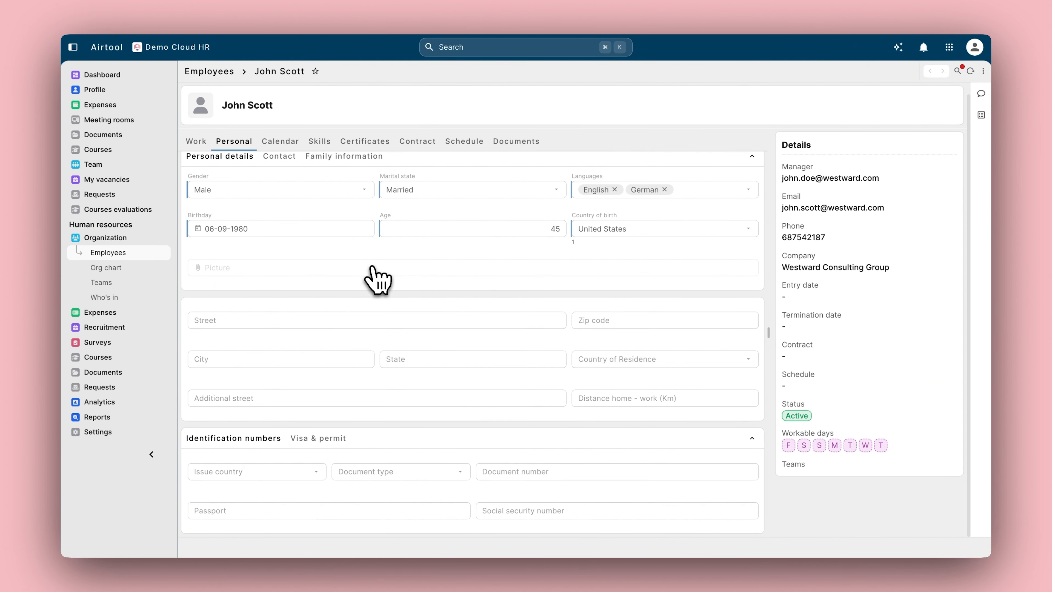
pyautogui.click(418, 141)
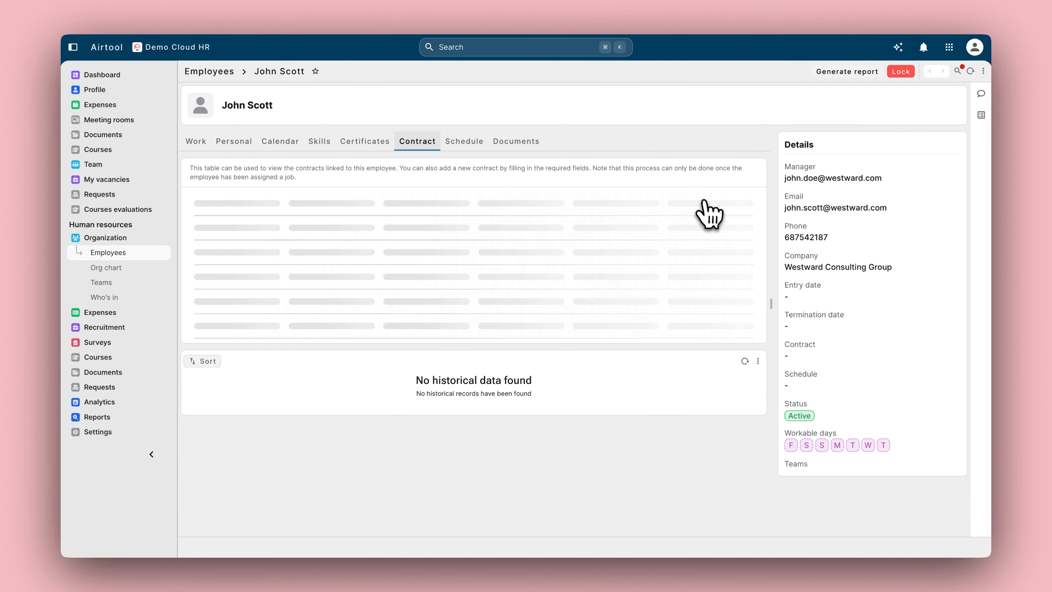
# Step: Start a Permanent Assistant Project Manager contract, 40 hours weekly, from 02-23-2026
pyautogui.click(696, 198)
pyautogui.click(429, 98)
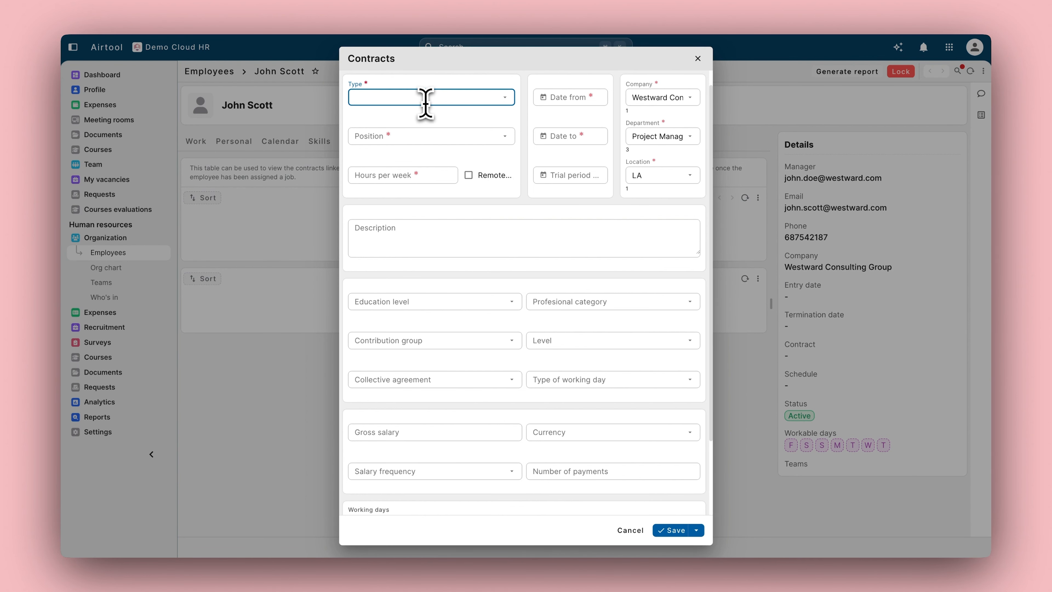
pyautogui.click(418, 139)
pyautogui.click(417, 137)
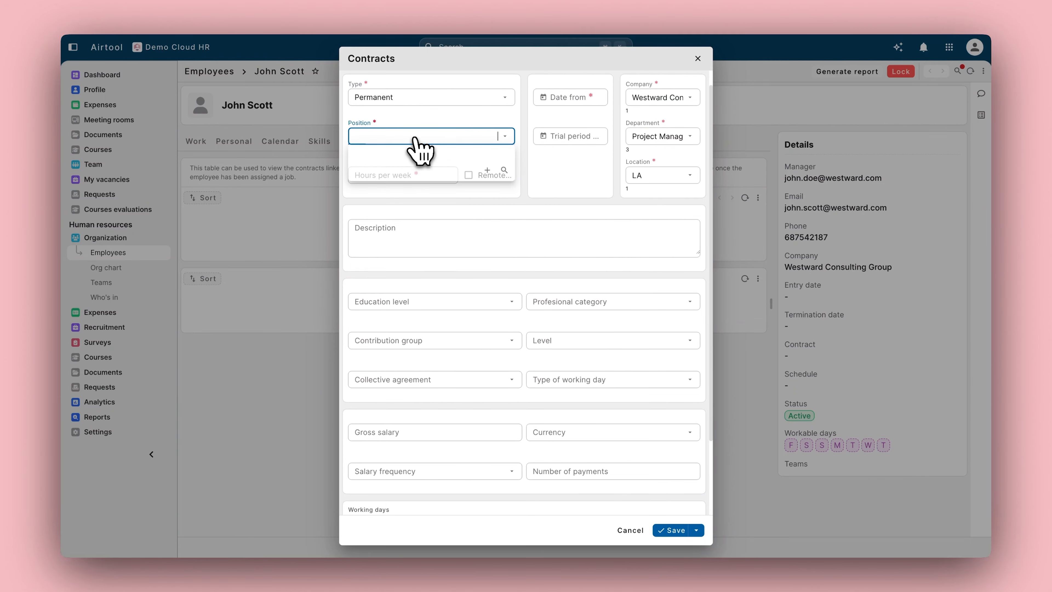
pyautogui.scroll(-1, 430, 195)
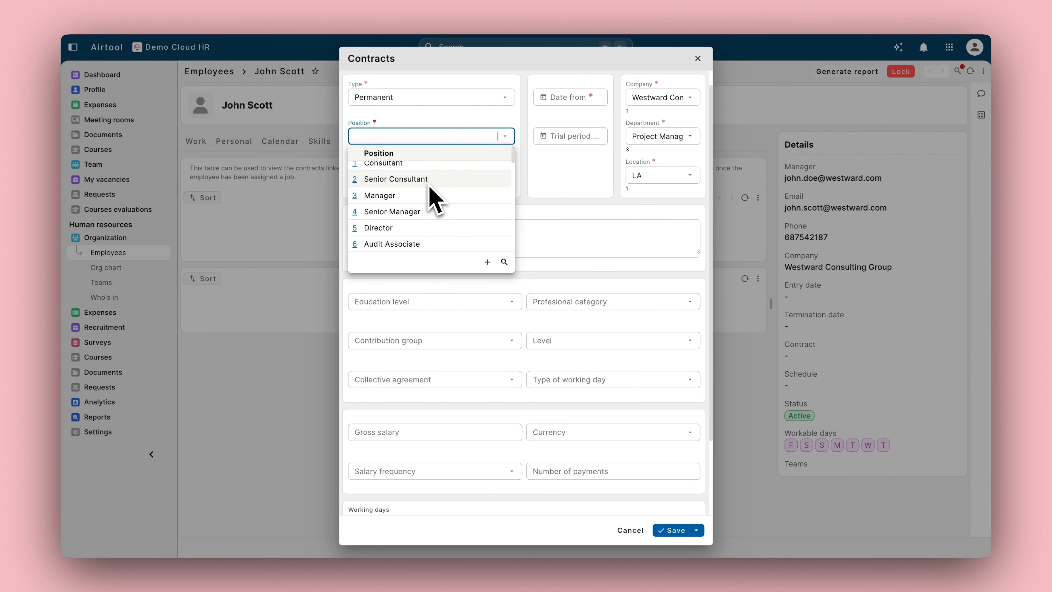
pyautogui.scroll(-2, 430, 188)
pyautogui.write('pro')
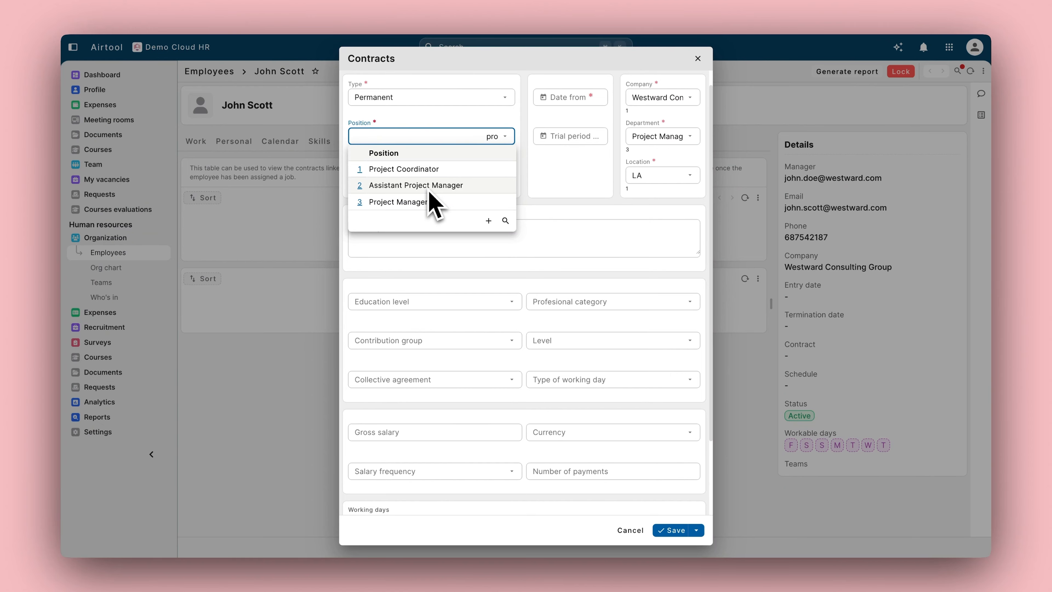
pyautogui.click(427, 185)
pyautogui.click(423, 179)
pyautogui.write('40')
pyautogui.click(567, 102)
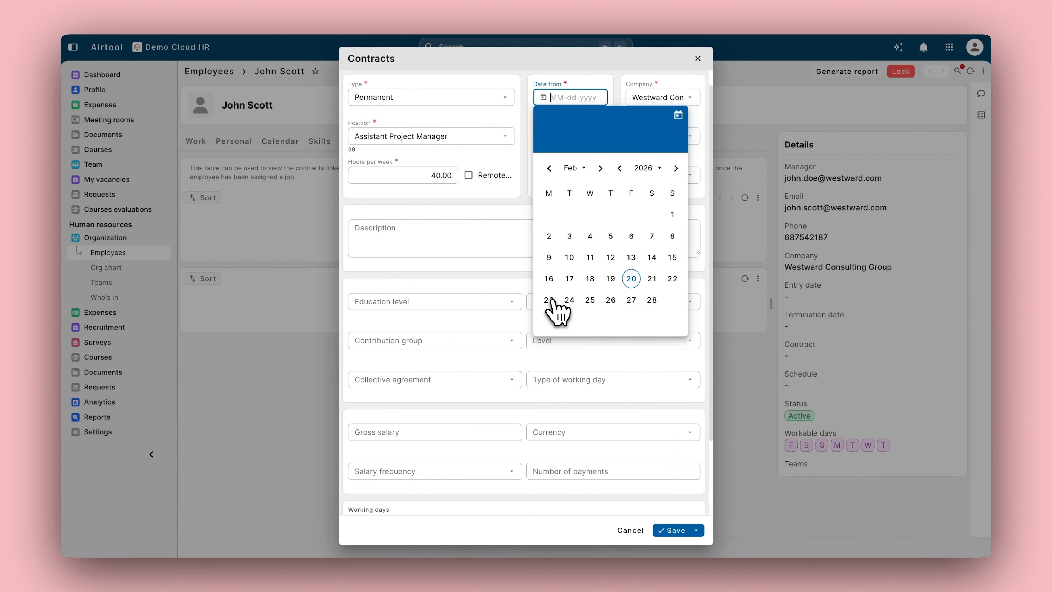
pyautogui.click(548, 299)
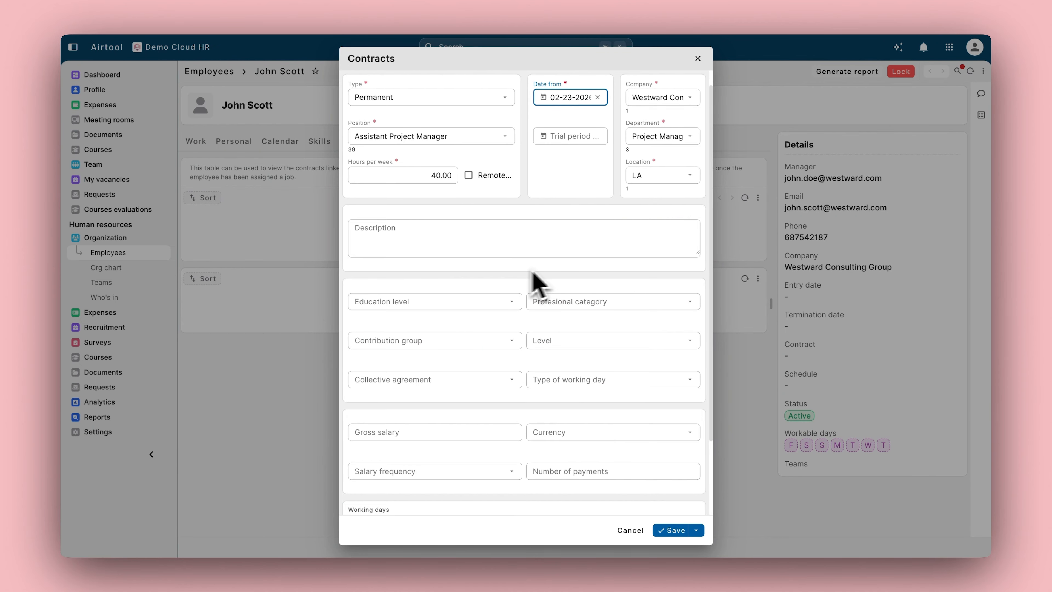
# Step: Set education to Lower secondary, category to Intermediate level, contribution group to Group 03
pyautogui.scroll(-1, 460, 290)
pyautogui.click(455, 277)
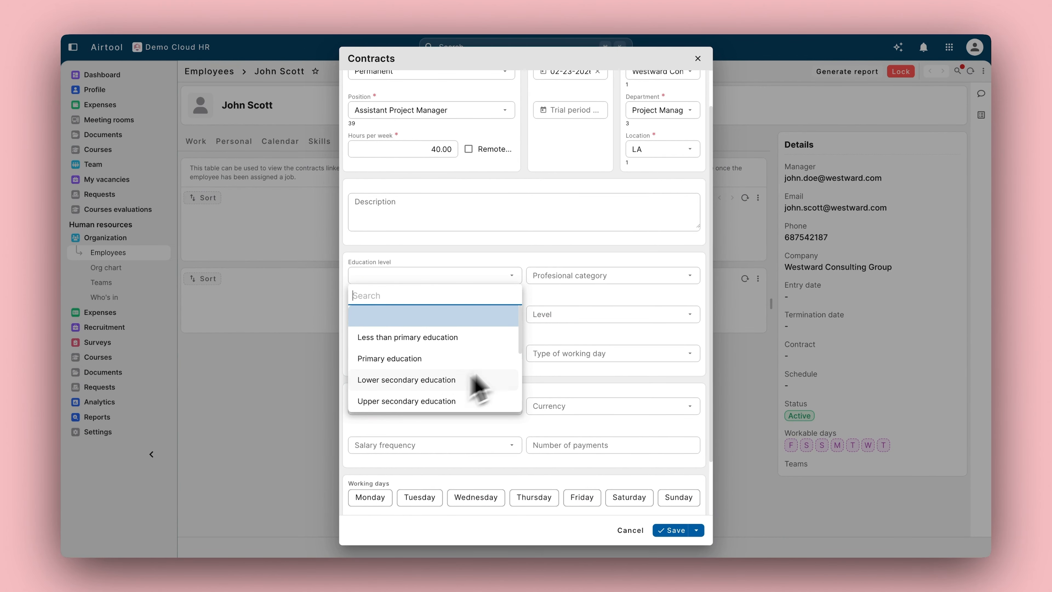
pyautogui.click(599, 277)
pyautogui.click(601, 277)
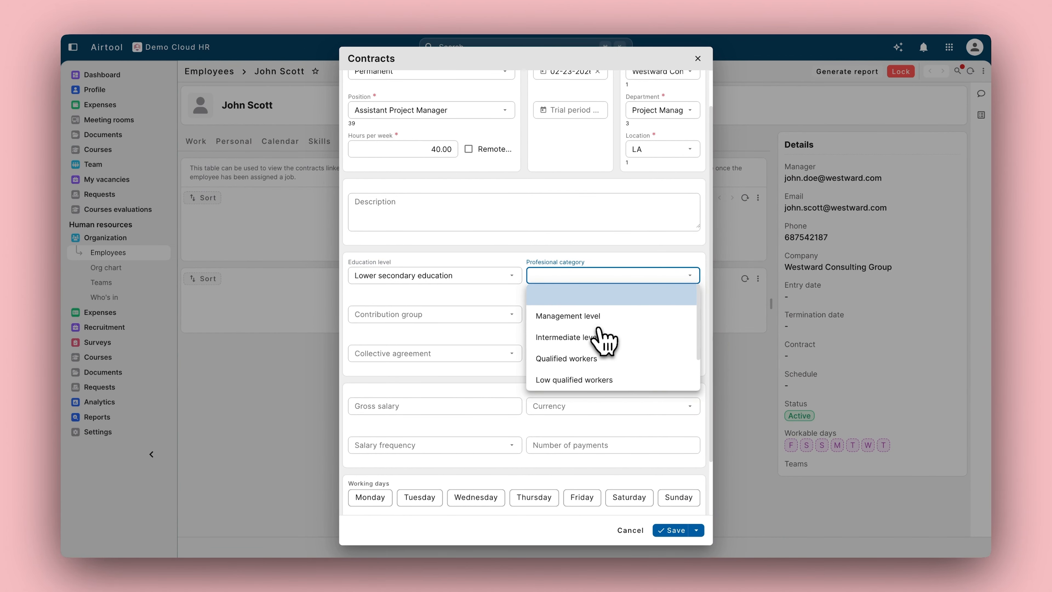
pyautogui.click(566, 336)
pyautogui.click(461, 316)
pyautogui.scroll(-2, 492, 398)
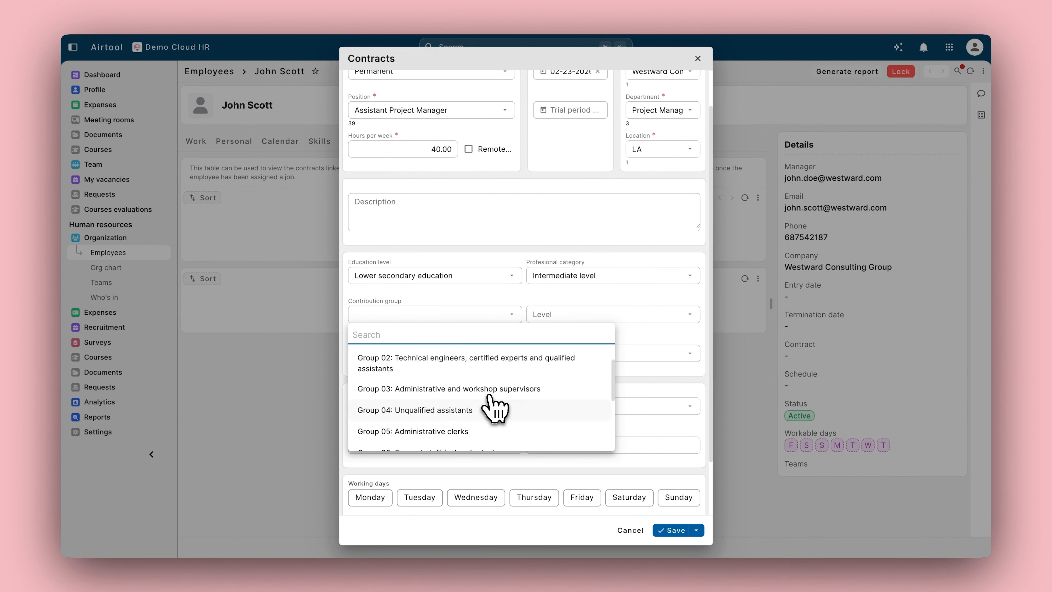
pyautogui.click(493, 388)
# Step: Set the gross salary to 40,000 USD, paid annually in 14 payments
pyautogui.scroll(-2, 494, 380)
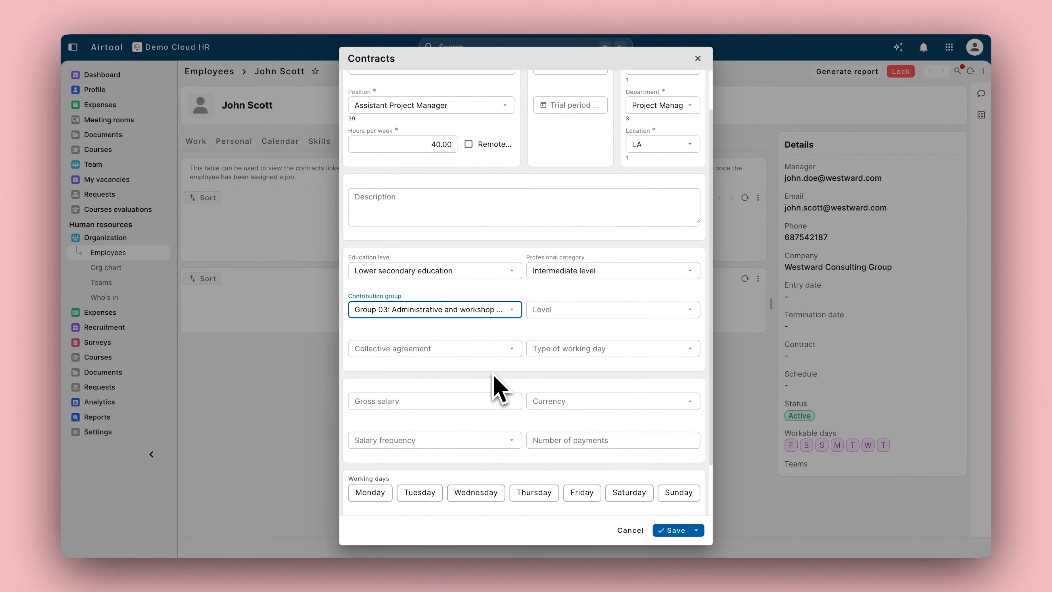
pyautogui.click(483, 359)
pyautogui.write('40,00')
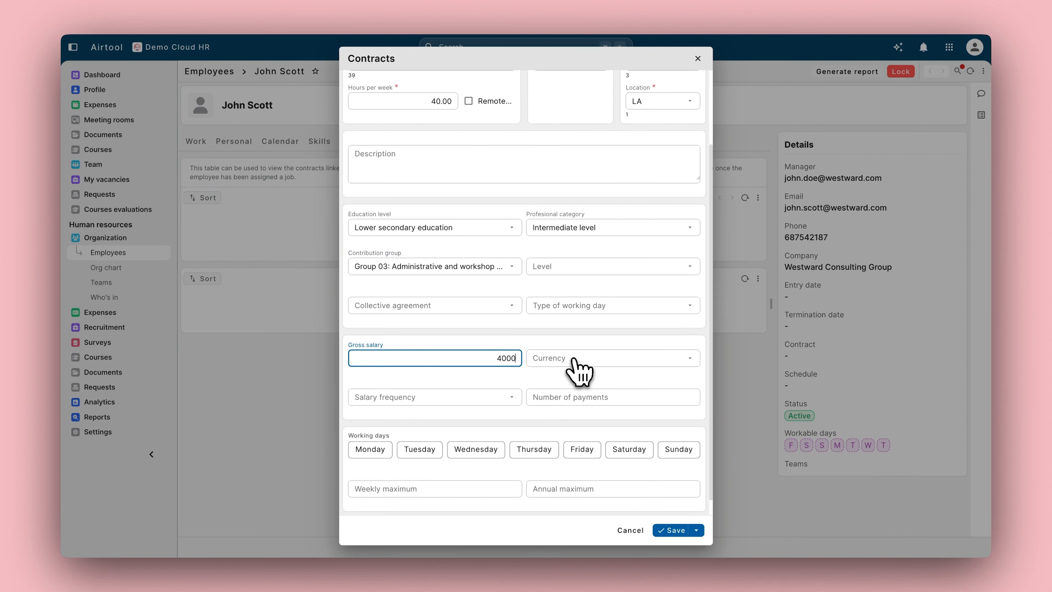
pyautogui.write('0')
pyautogui.click(575, 359)
pyautogui.press('Return')
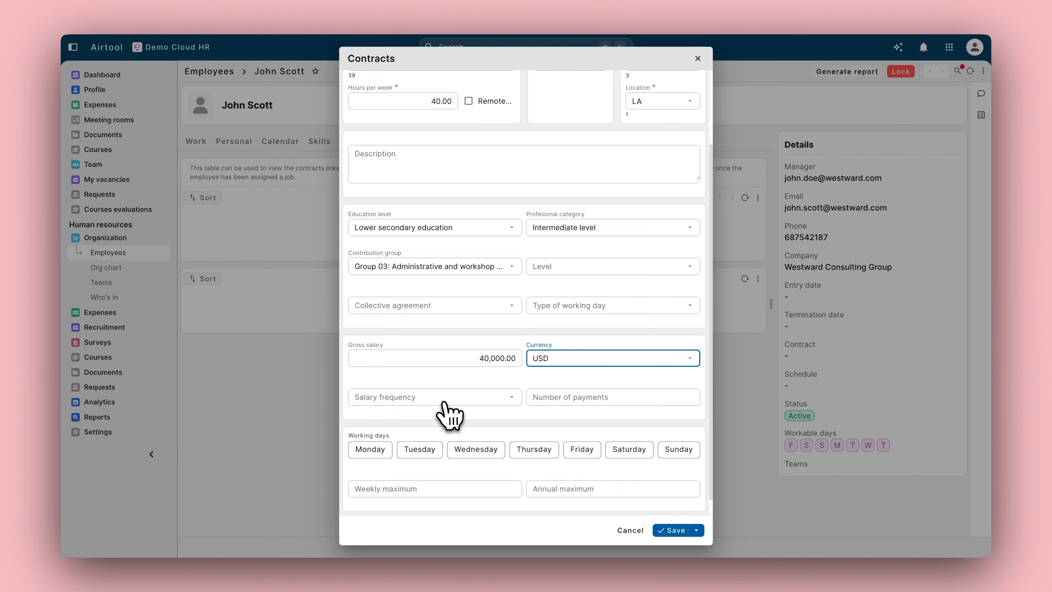
pyautogui.click(445, 402)
pyautogui.press('Return')
pyautogui.click(585, 400)
pyautogui.write('14')
# Step: Mark Monday through Friday as working days and save the contract
pyautogui.click(370, 449)
pyautogui.click(419, 450)
pyautogui.click(476, 450)
pyautogui.click(555, 451)
pyautogui.click(580, 449)
pyautogui.click(671, 530)
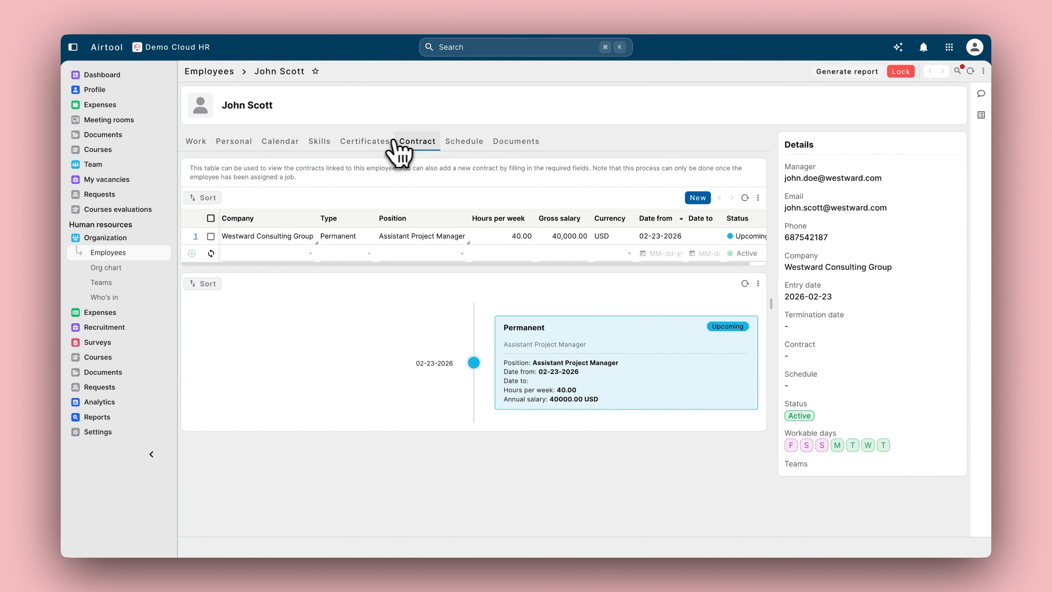
# Step: Show the employee's Calendar tab and scroll to the Employee events table
pyautogui.click(281, 142)
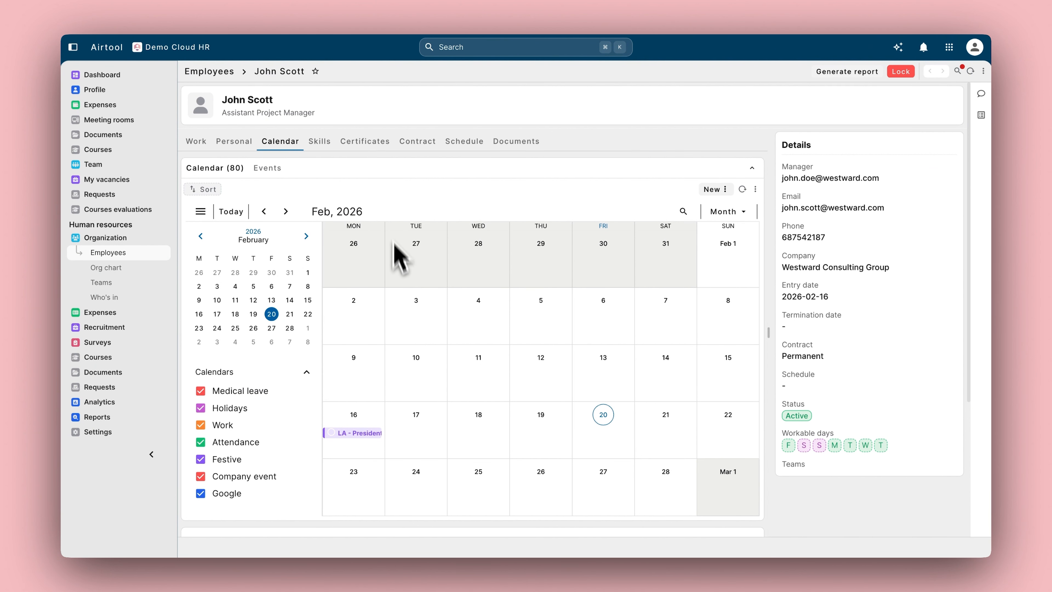
pyautogui.scroll(-5, 402, 290)
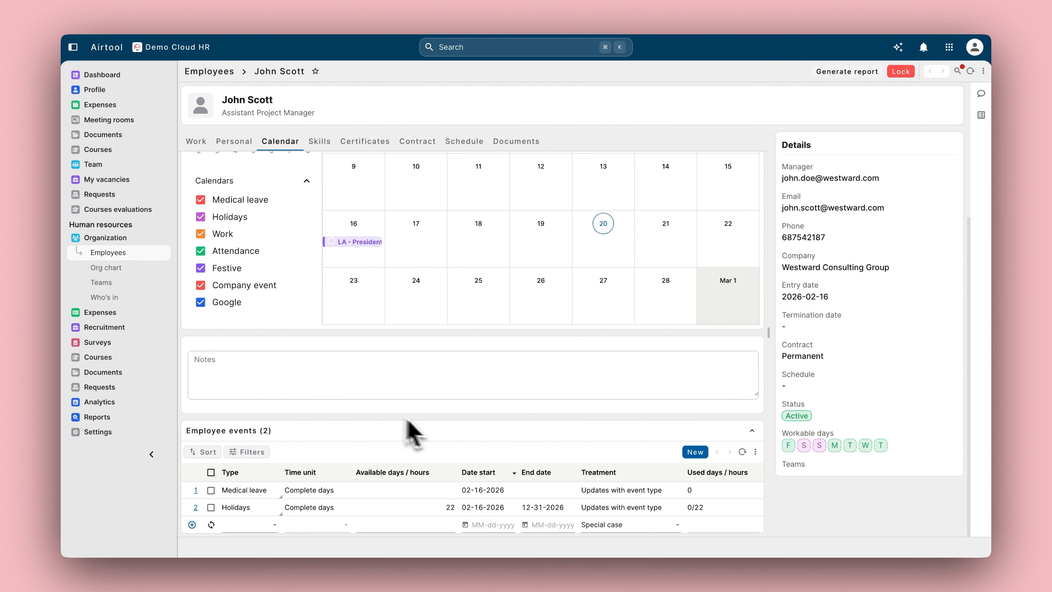
# Step: Rate the Leadership job skill at 4.5 stars, then show the Employee skills list
pyautogui.click(323, 142)
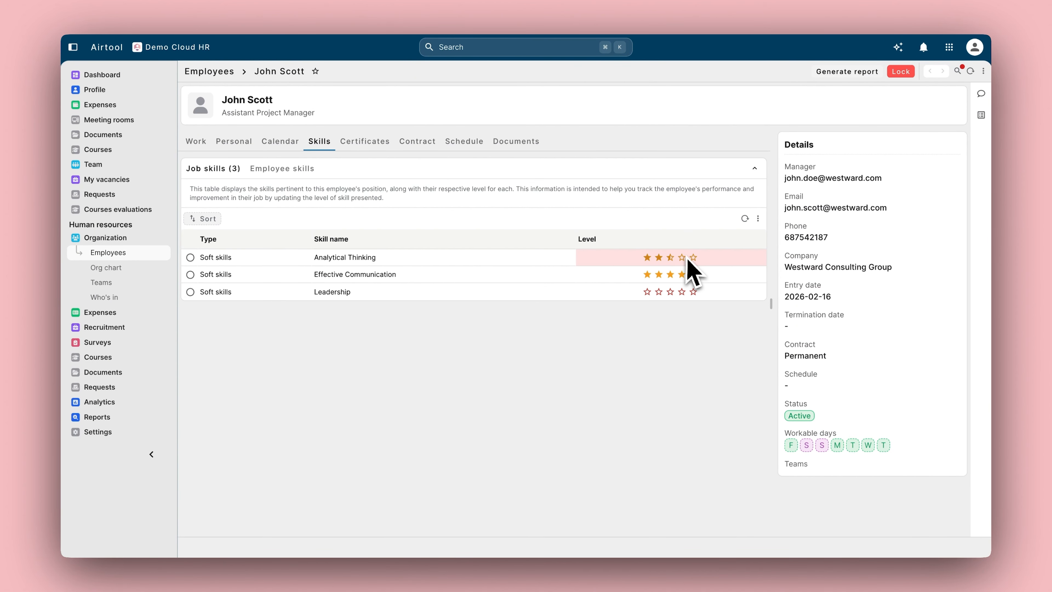
pyautogui.click(693, 292)
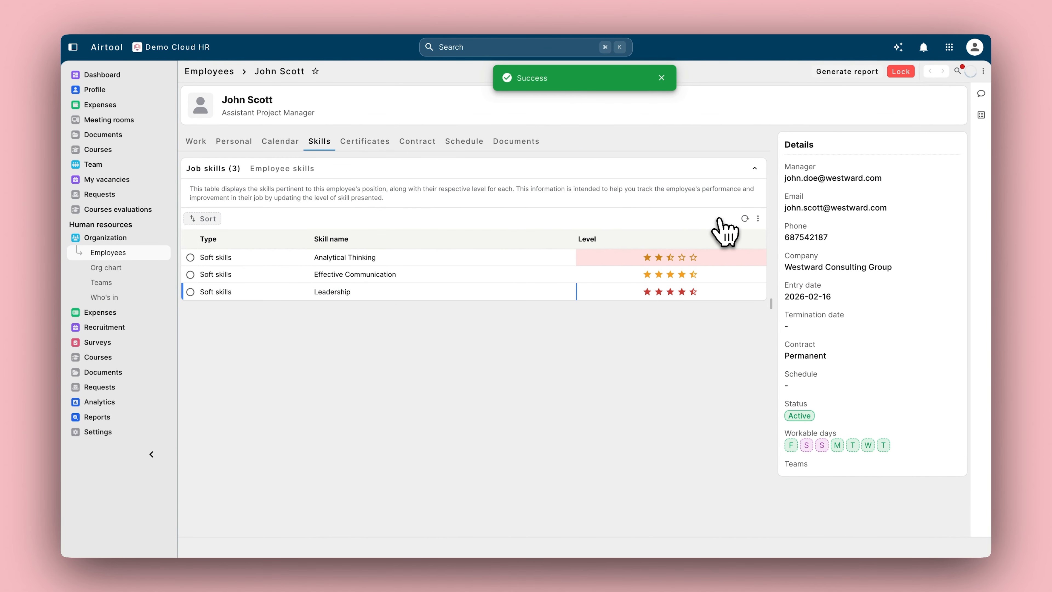
pyautogui.click(272, 170)
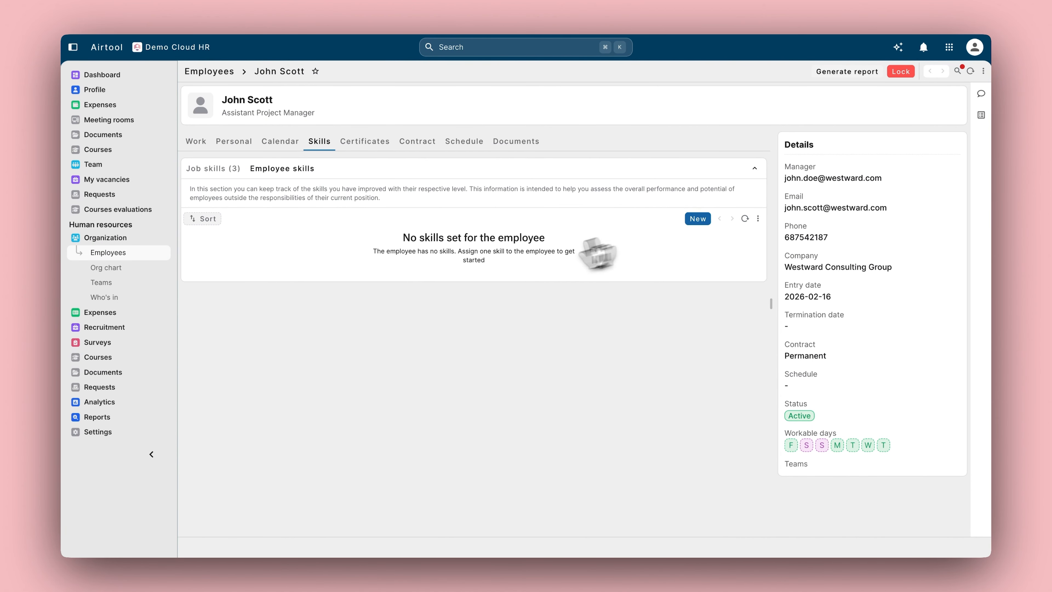
# Step: Add Negotiation as an employee skill at three stars and save it
pyautogui.click(698, 218)
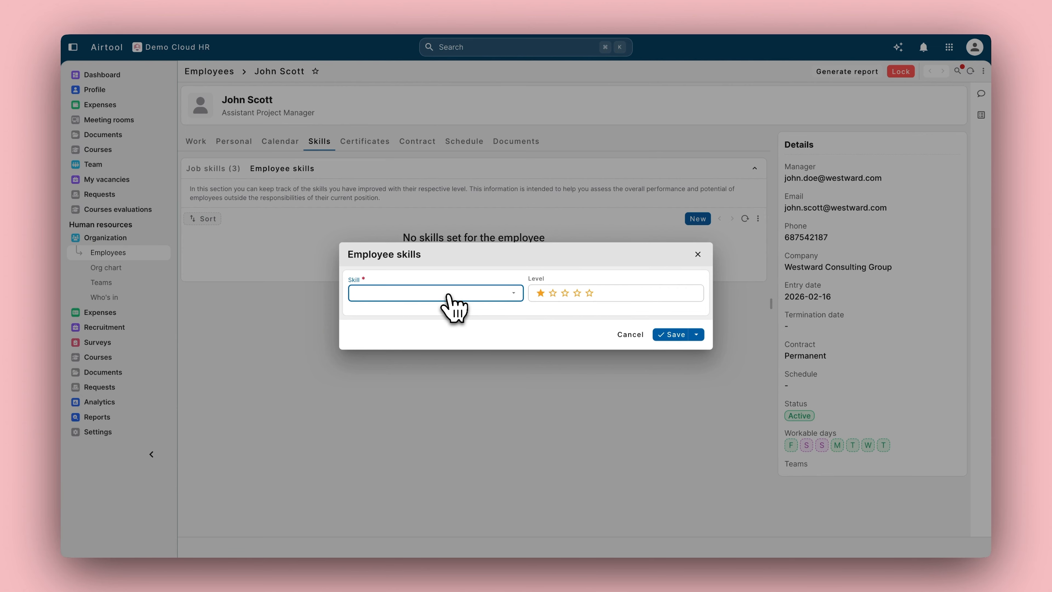
pyautogui.click(448, 295)
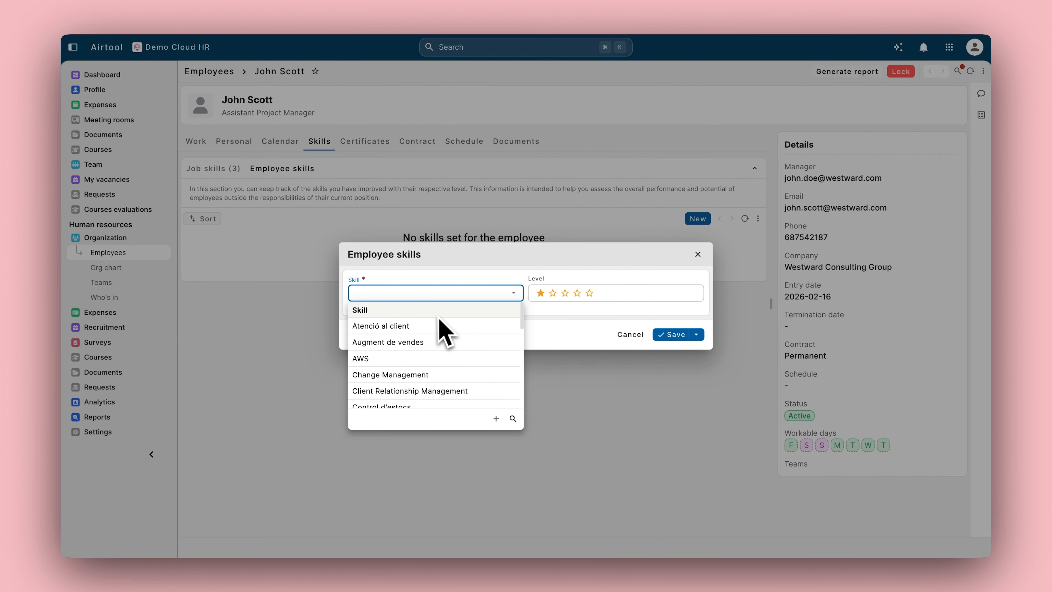
pyautogui.scroll(-3, 433, 350)
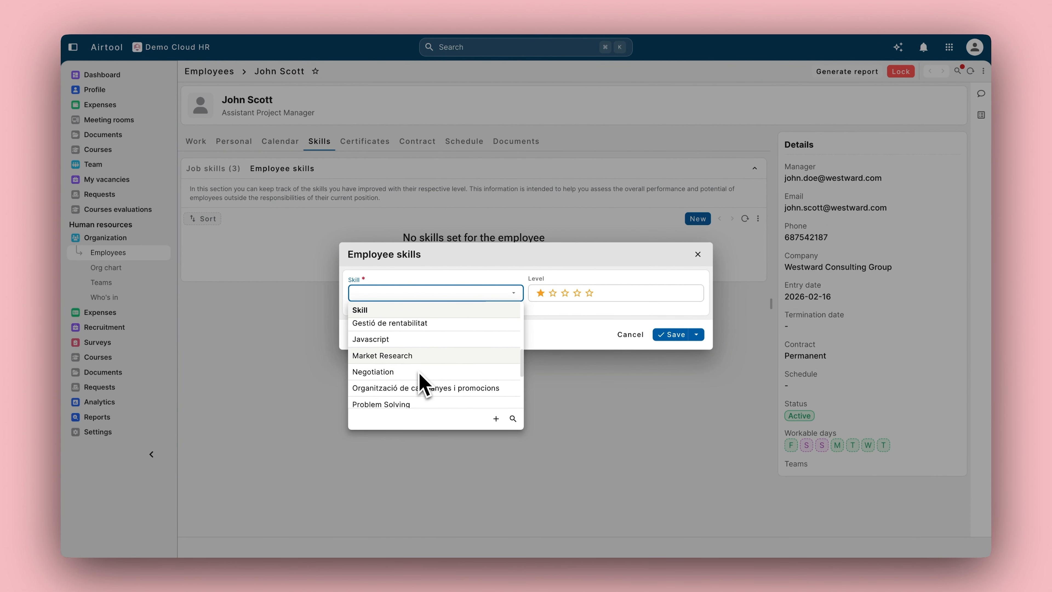
pyautogui.click(565, 295)
pyautogui.click(664, 335)
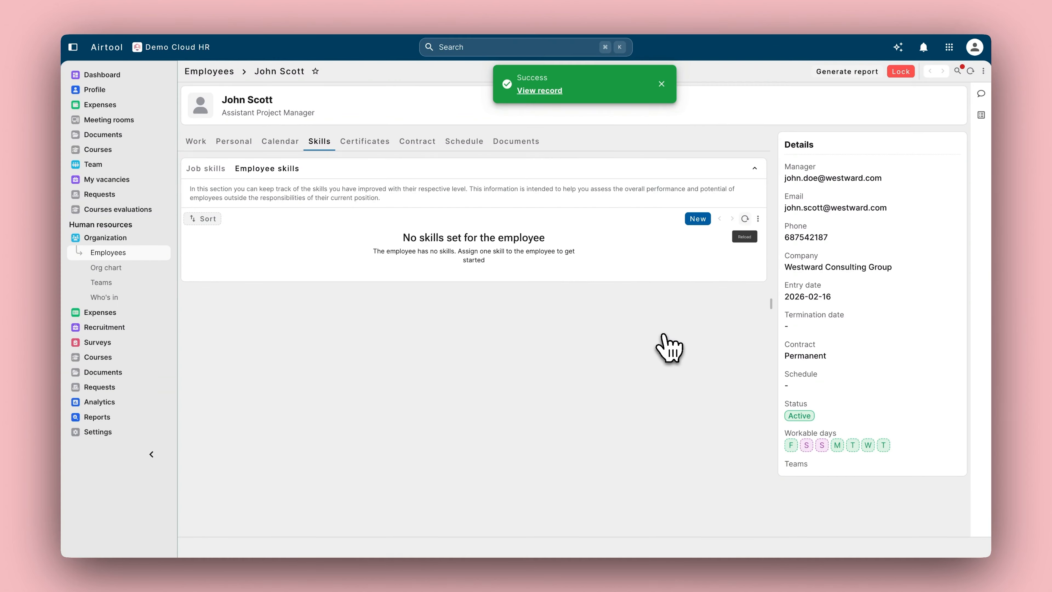
# Step: Start a new Degree certificate from London School of Economics beginning 01-09-1998
pyautogui.click(370, 143)
pyautogui.click(666, 170)
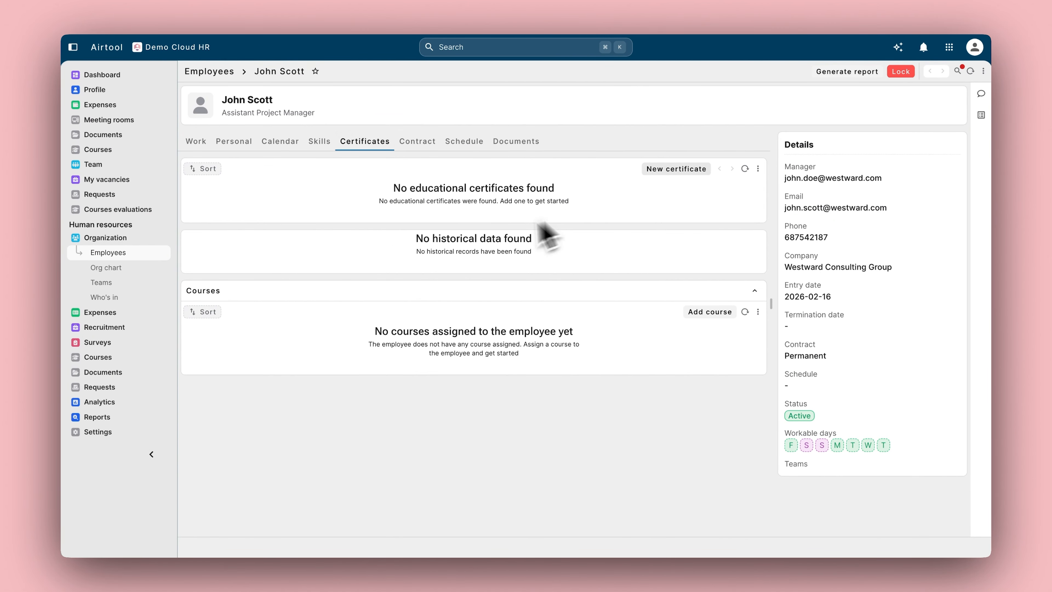
pyautogui.click(503, 189)
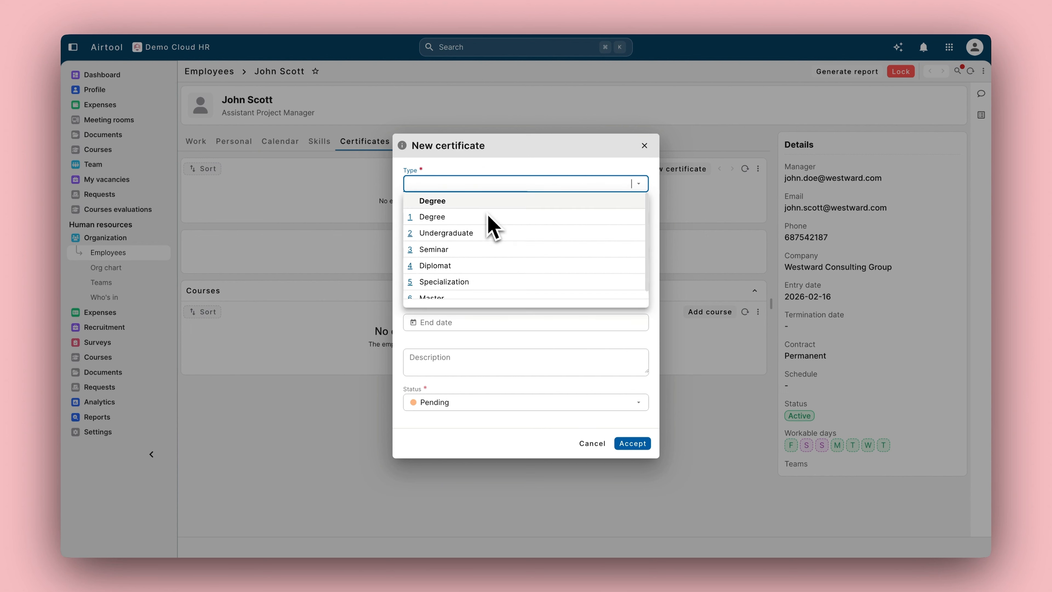
pyautogui.click(470, 222)
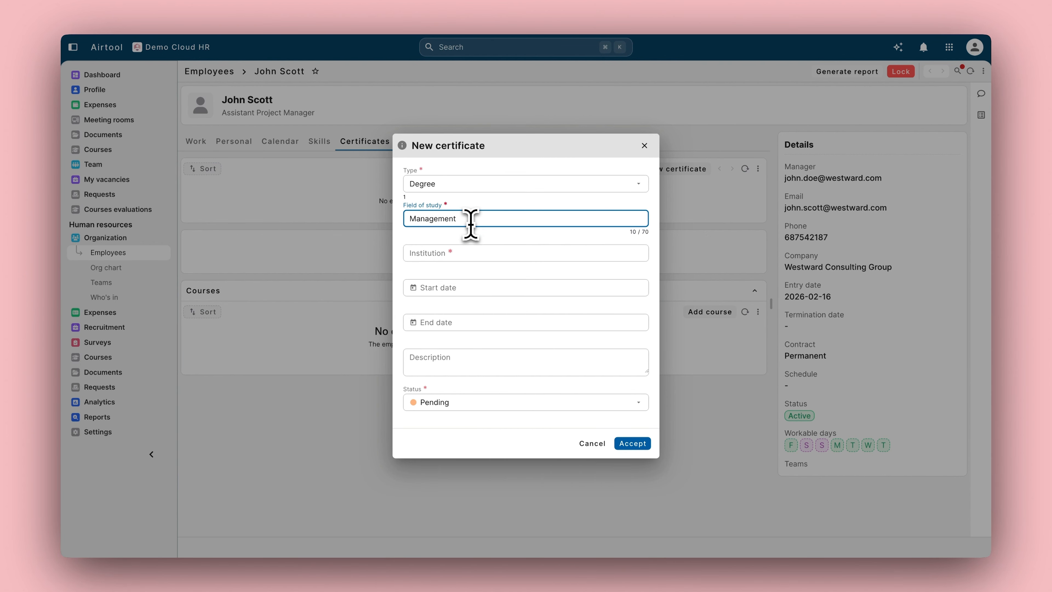
pyautogui.press('Tab')
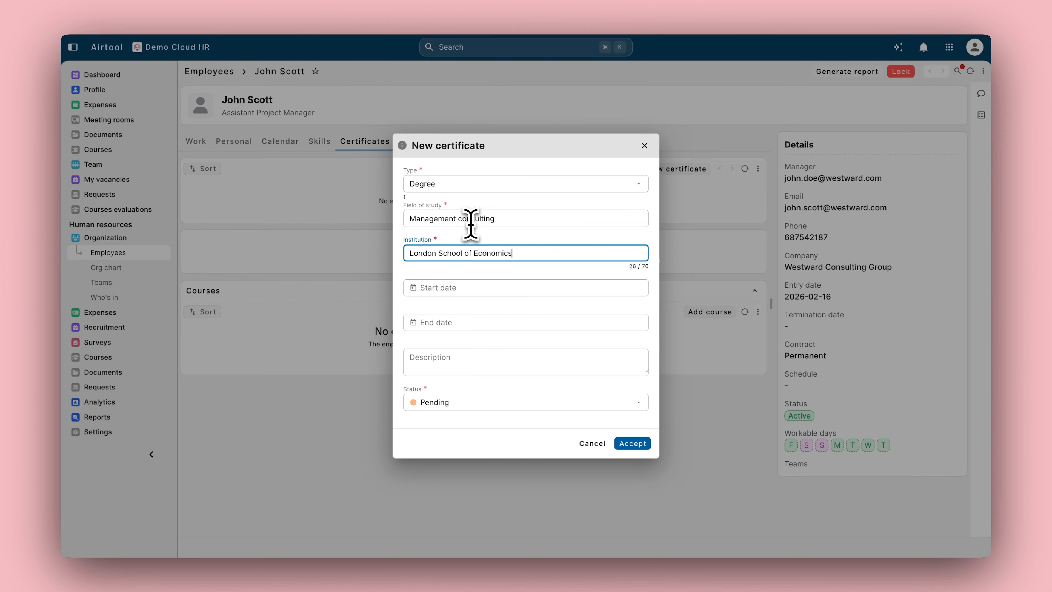
pyautogui.click(461, 290)
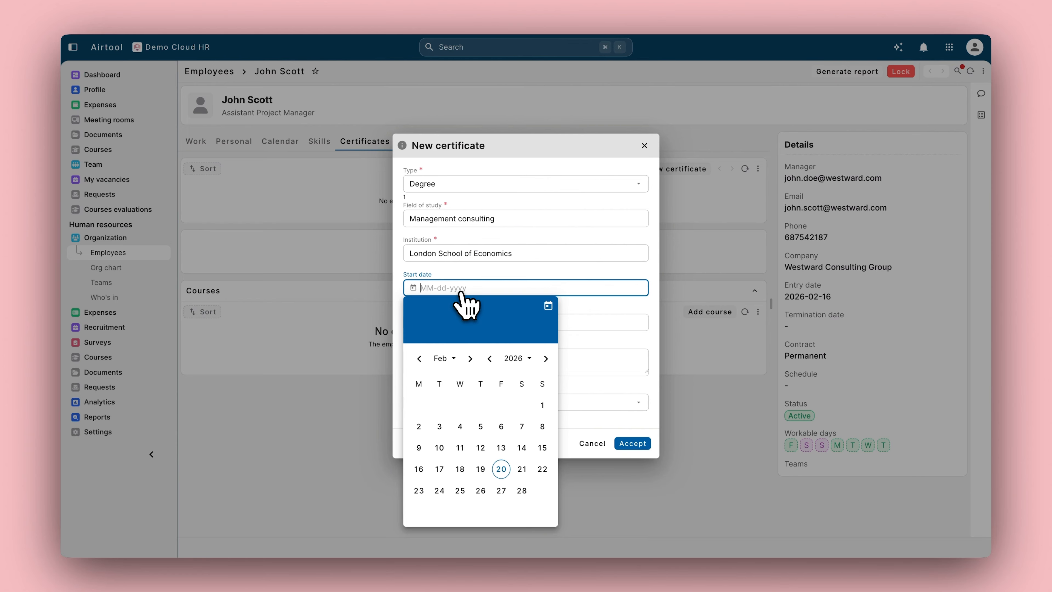
pyautogui.write('01-09-1')
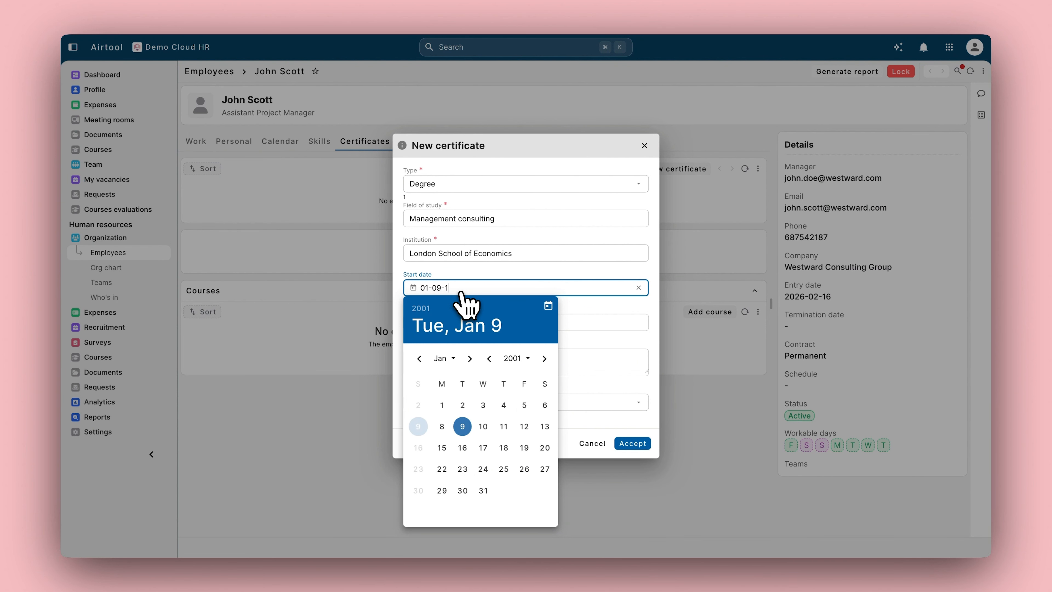
pyautogui.write('998')
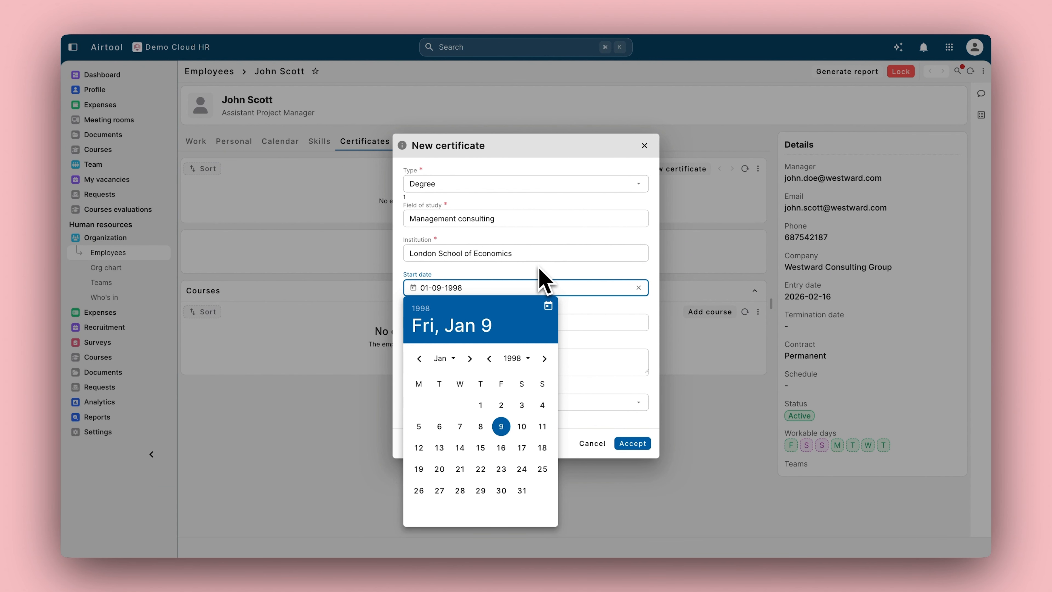
# Step: Set end date 06-30-2002, description Management consulting, status Approved, and save the certificate
pyautogui.click(493, 325)
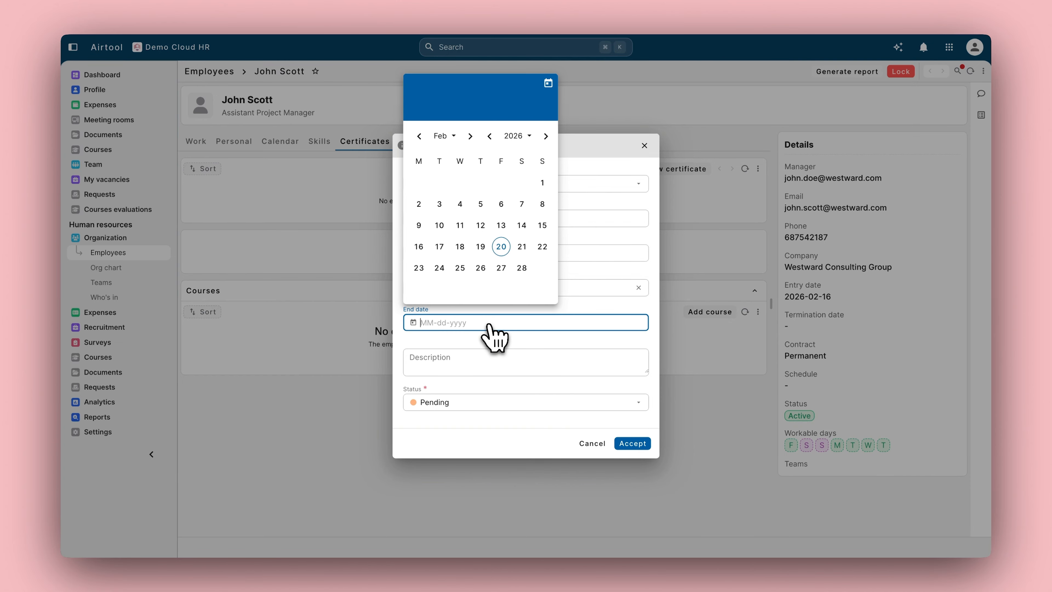
pyautogui.write('06-30-2002')
pyautogui.click(500, 366)
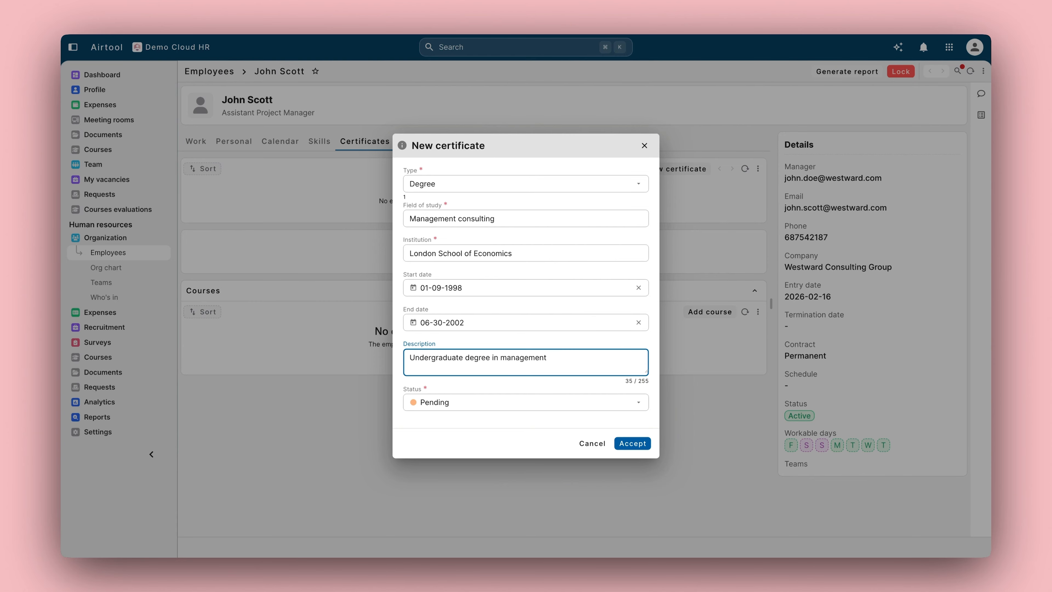
pyautogui.write('ulting')
pyautogui.click(512, 402)
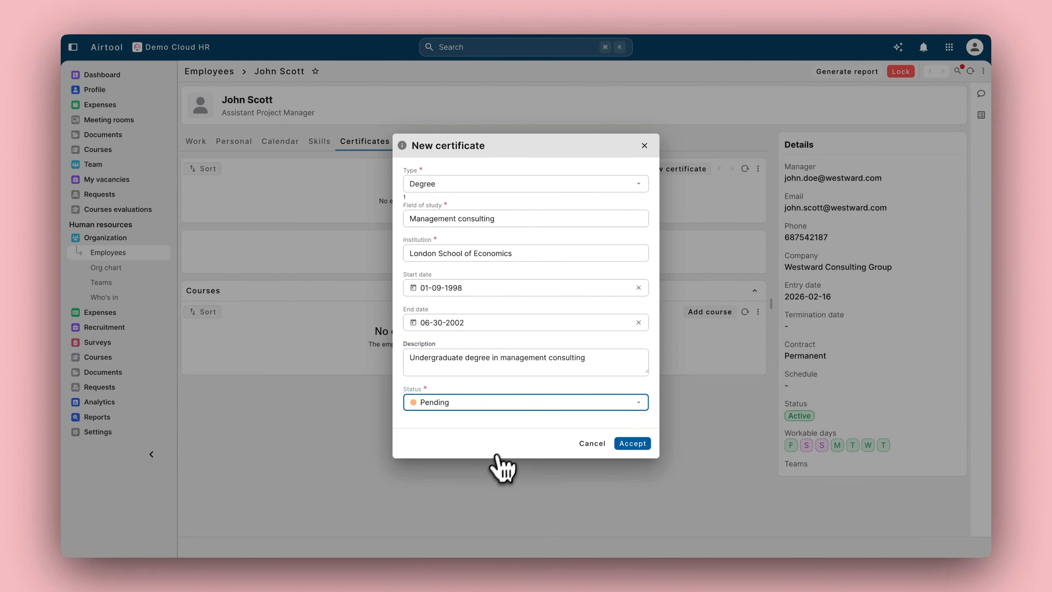
pyautogui.click(600, 464)
pyautogui.click(640, 443)
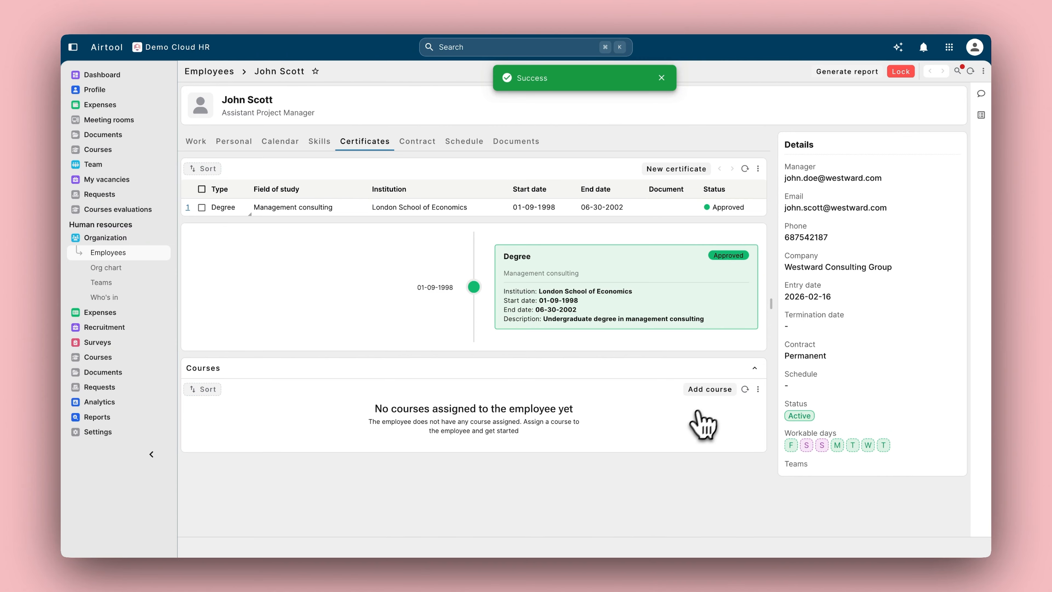
# Step: Assign the Onboarding course with a filtered supervisor, starting 02-23-2026, and save it
pyautogui.click(709, 388)
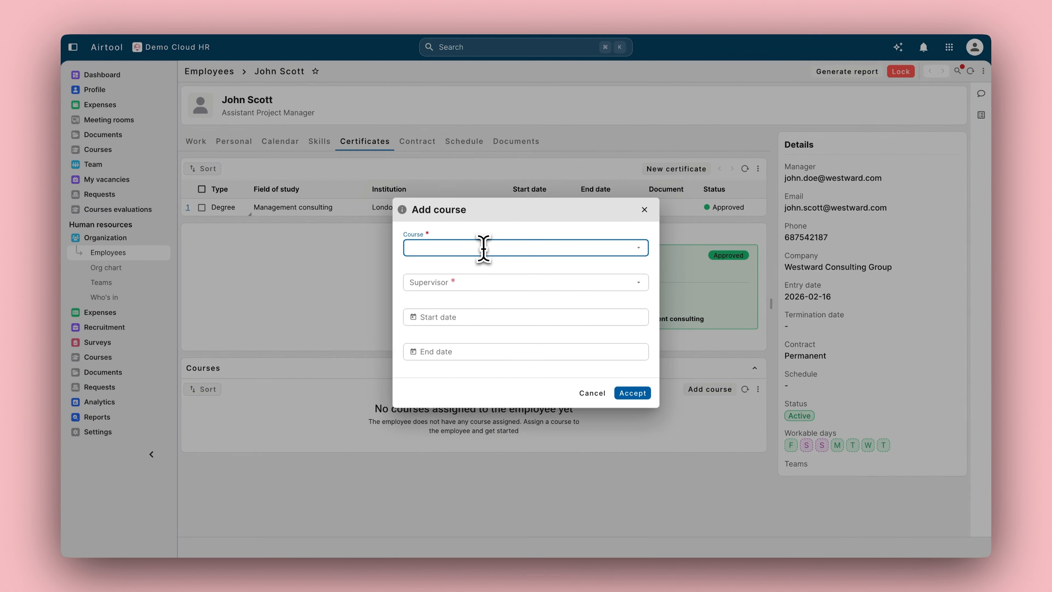
pyautogui.click(486, 280)
pyautogui.click(484, 275)
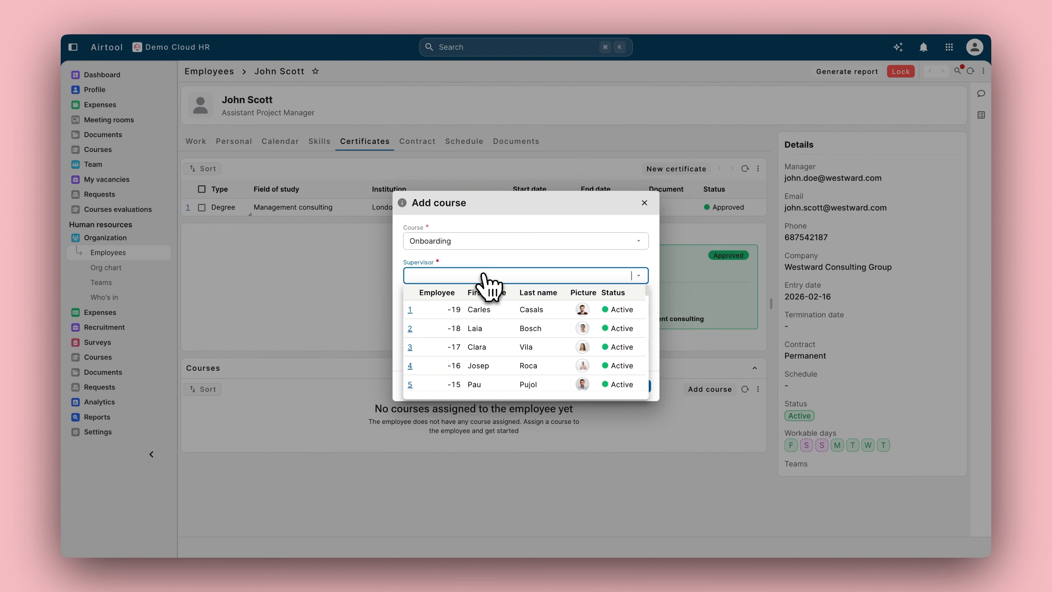
pyautogui.write('-17')
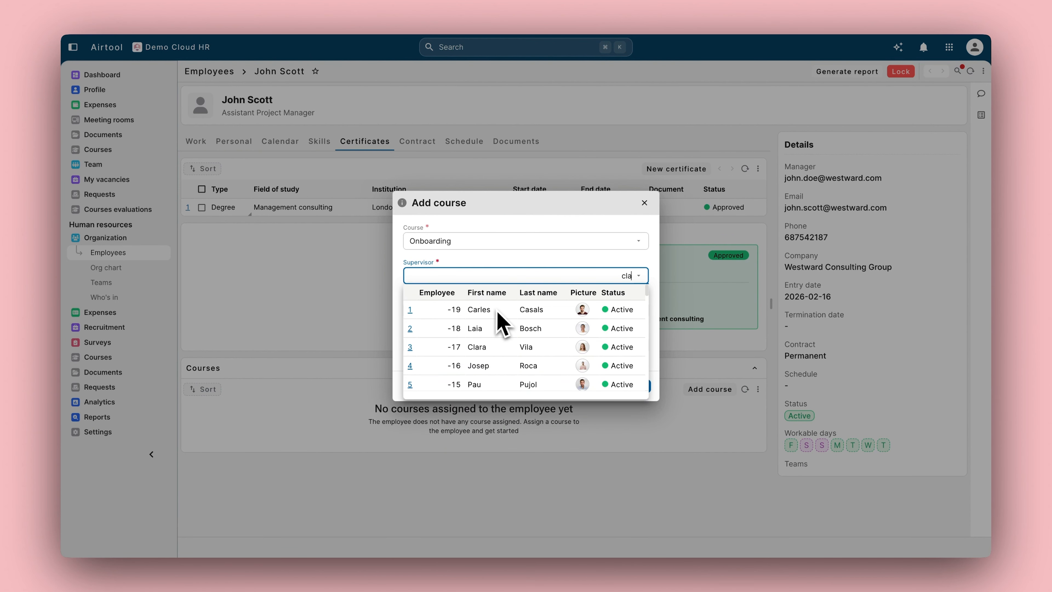
pyautogui.click(487, 315)
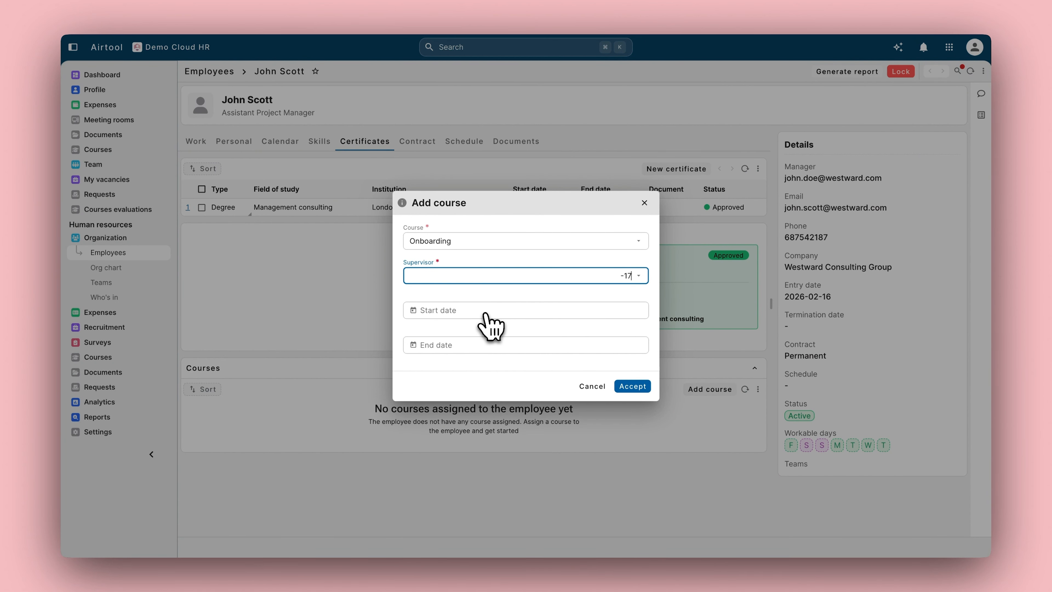
pyautogui.click(485, 314)
pyautogui.write('02-23-2026')
pyautogui.click(483, 349)
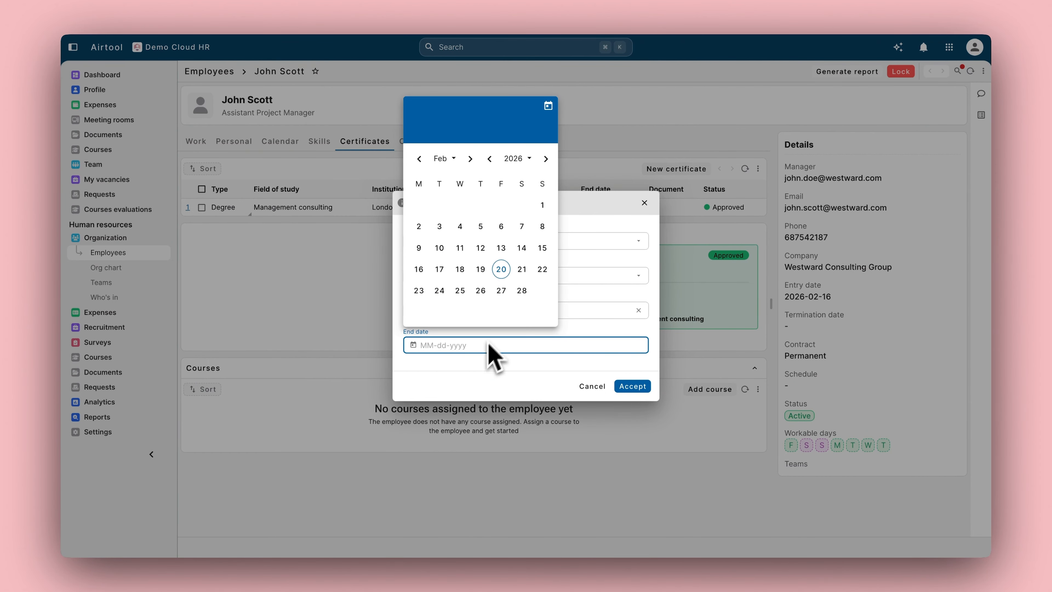
pyautogui.click(628, 385)
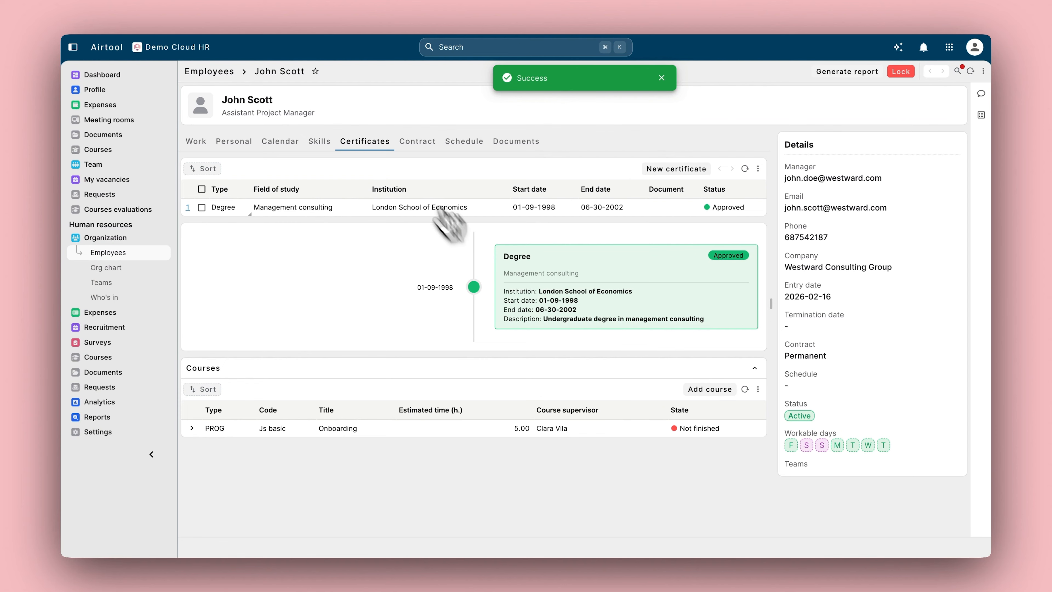
# Step: Add a 40h/week schedule starting February 23, 2026 and save it
pyautogui.click(464, 141)
pyautogui.click(696, 169)
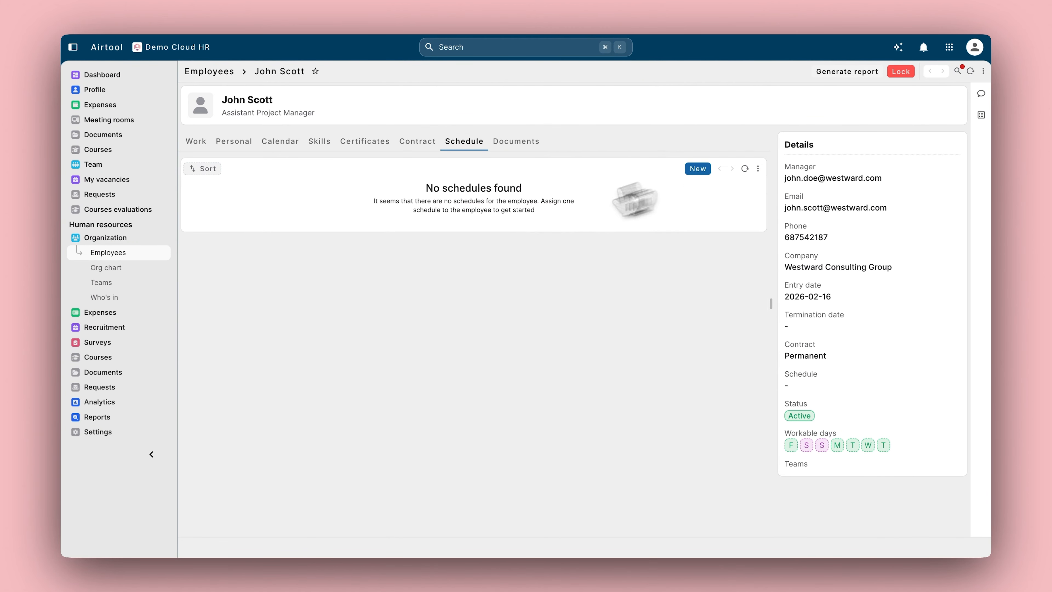
pyautogui.click(449, 260)
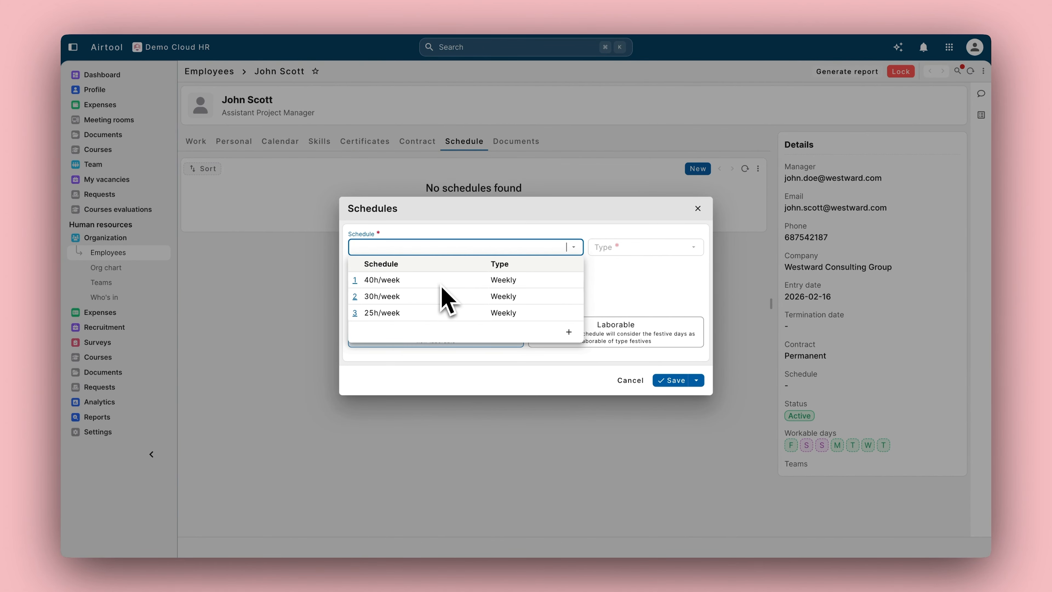
pyautogui.click(441, 287)
pyautogui.click(431, 290)
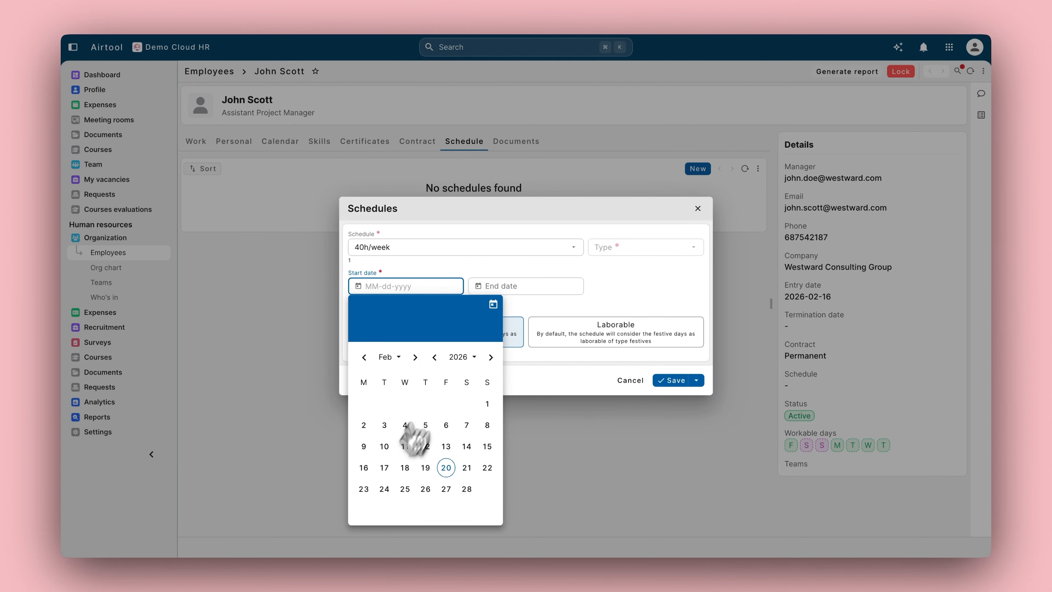
pyautogui.click(364, 489)
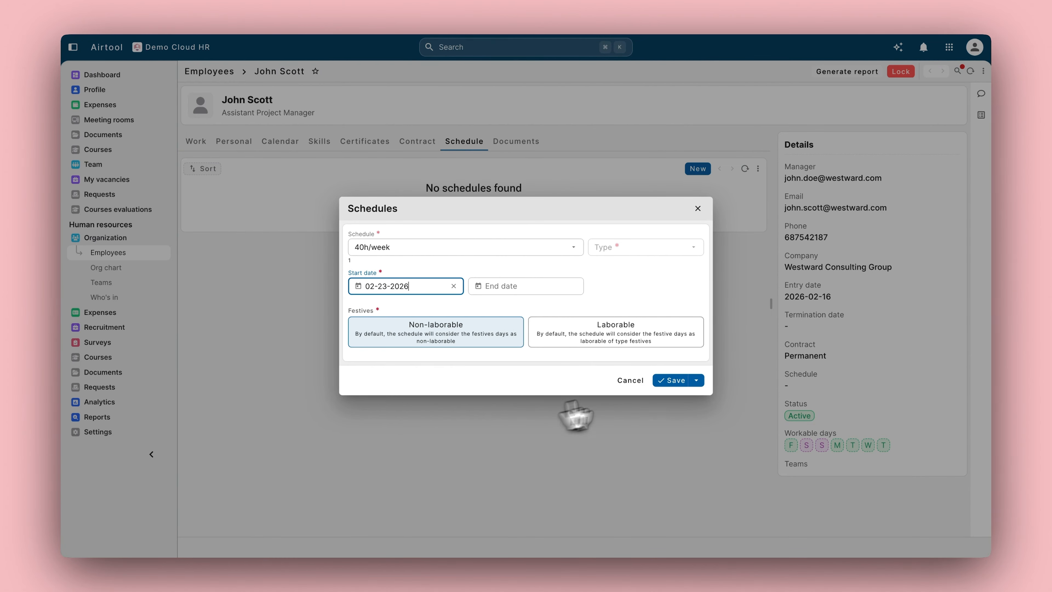
pyautogui.click(673, 381)
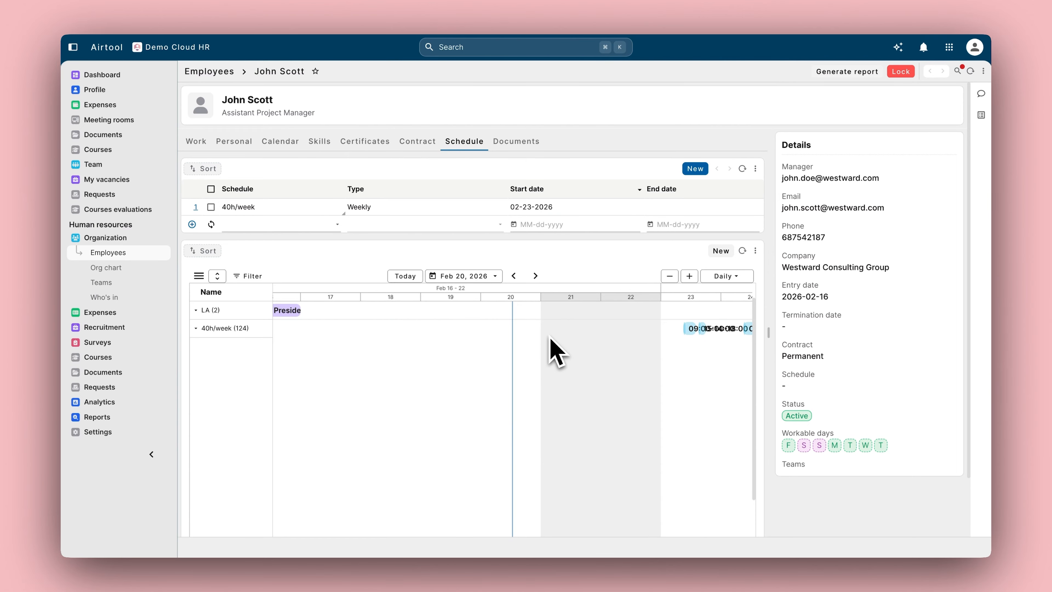
# Step: Switch the Gantt to the hourly view and select the Feb 24 15:00-18:00 shift
pyautogui.hscroll(5, 552, 352)
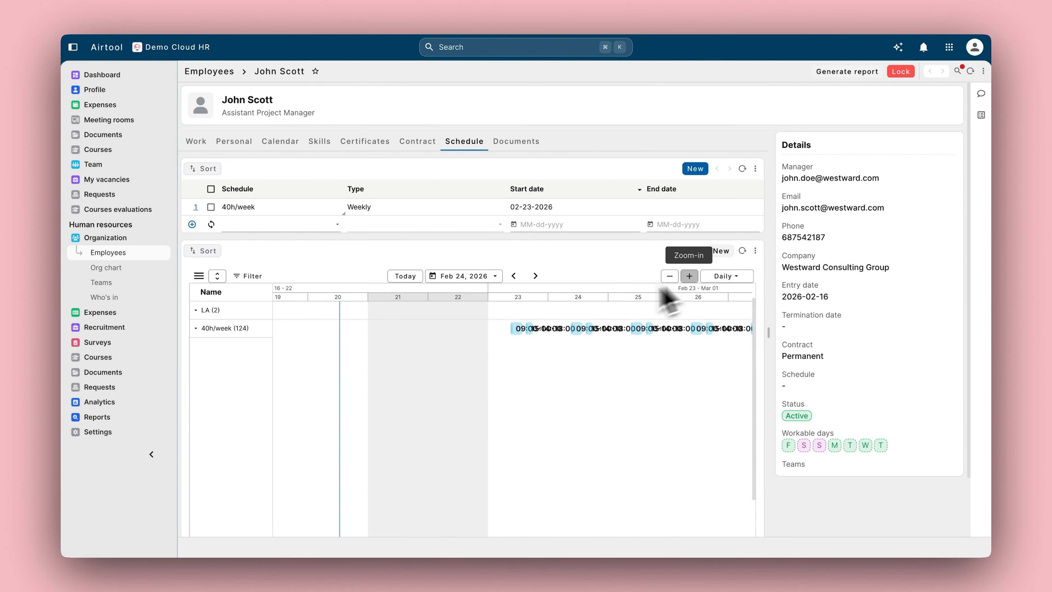
pyautogui.click(690, 276)
pyautogui.hscroll(5, 506, 334)
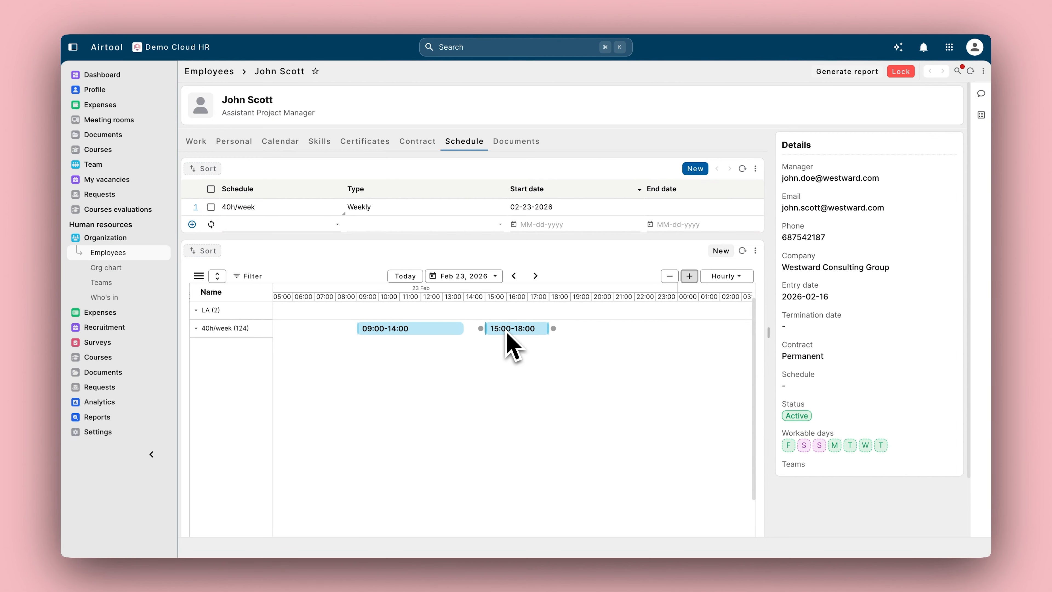
pyautogui.hscroll(5, 515, 353)
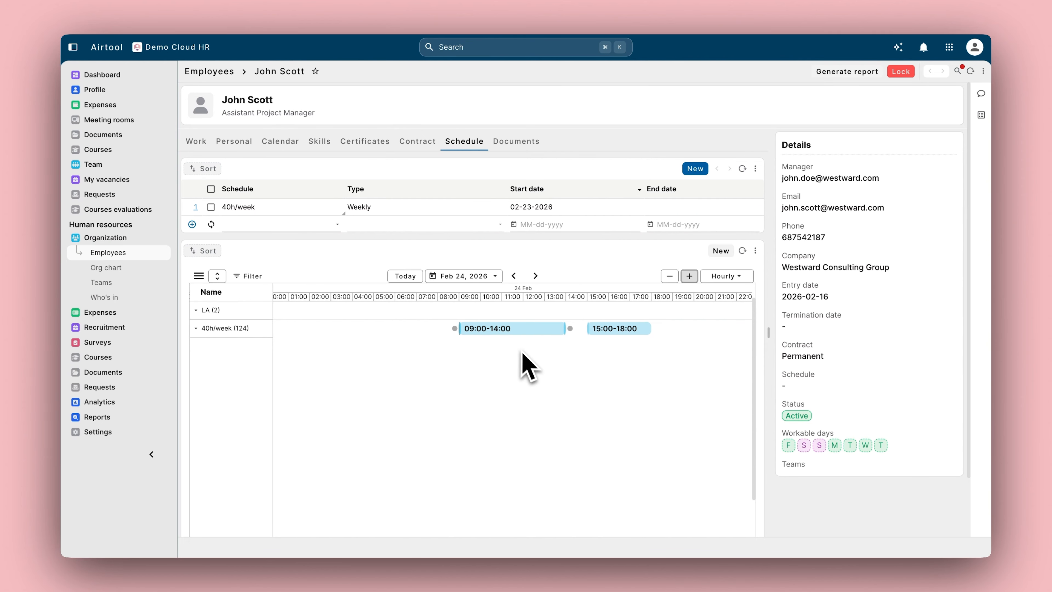
pyautogui.click(562, 332)
# Step: Change the shift to end at 19:00 with shift type Extra hours and save it
pyautogui.click(696, 251)
pyautogui.click(476, 312)
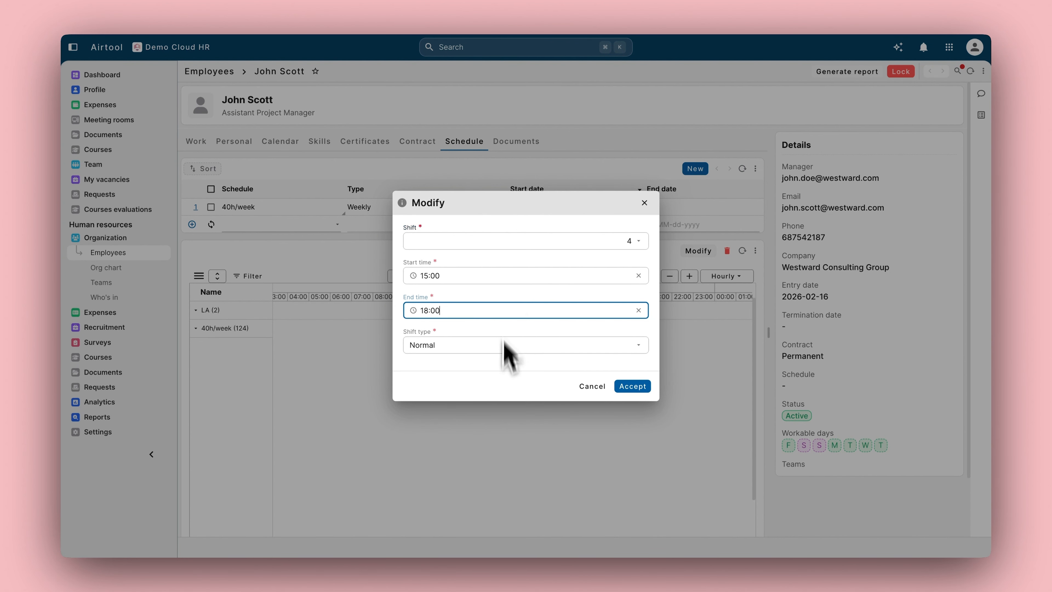
pyautogui.click(476, 460)
pyautogui.click(480, 364)
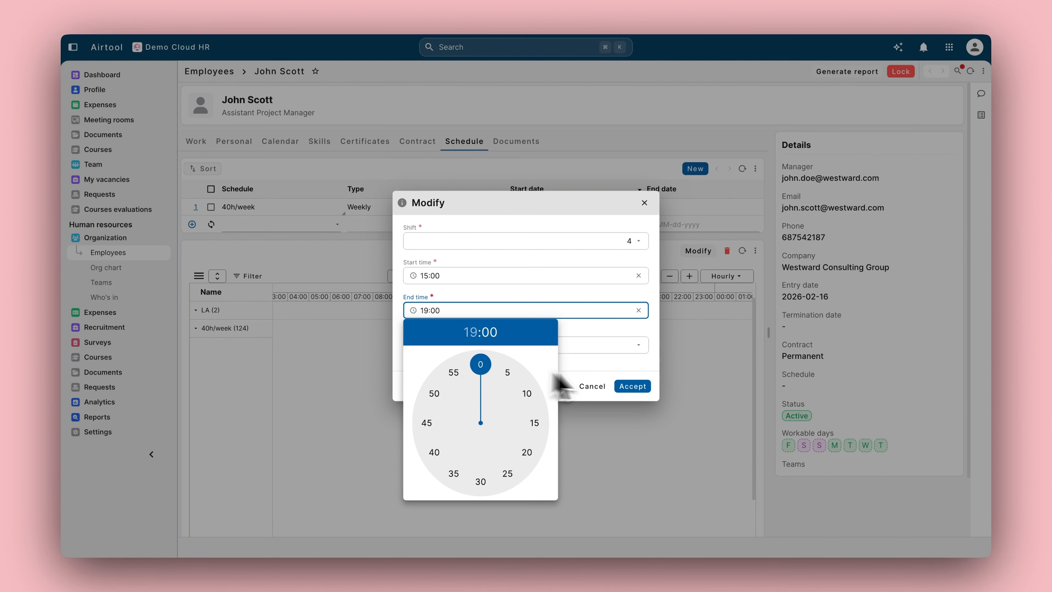
pyautogui.click(629, 386)
pyautogui.click(514, 345)
pyautogui.click(618, 387)
pyautogui.click(632, 386)
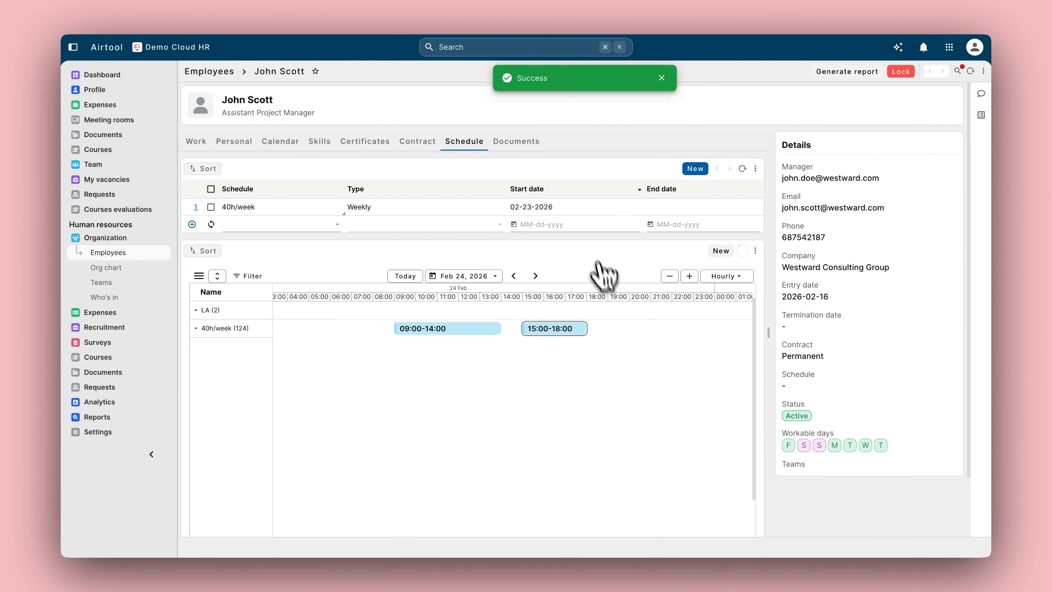
# Step: Add an 'Employee documents' subfolder under the employee's personal folder on the Documents tab and select it
pyautogui.click(518, 140)
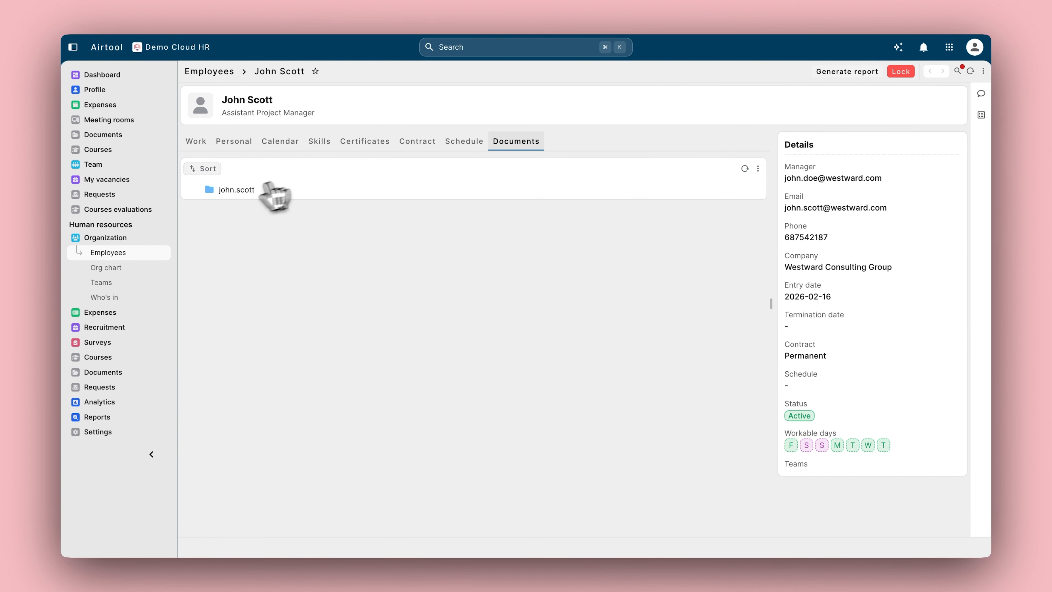
pyautogui.click(638, 189)
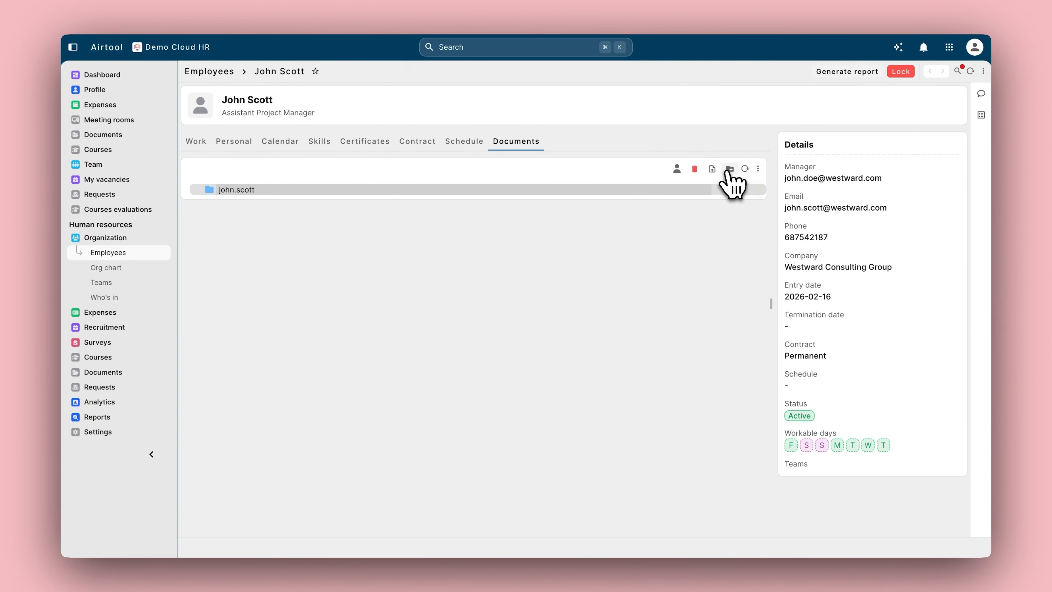
pyautogui.click(730, 169)
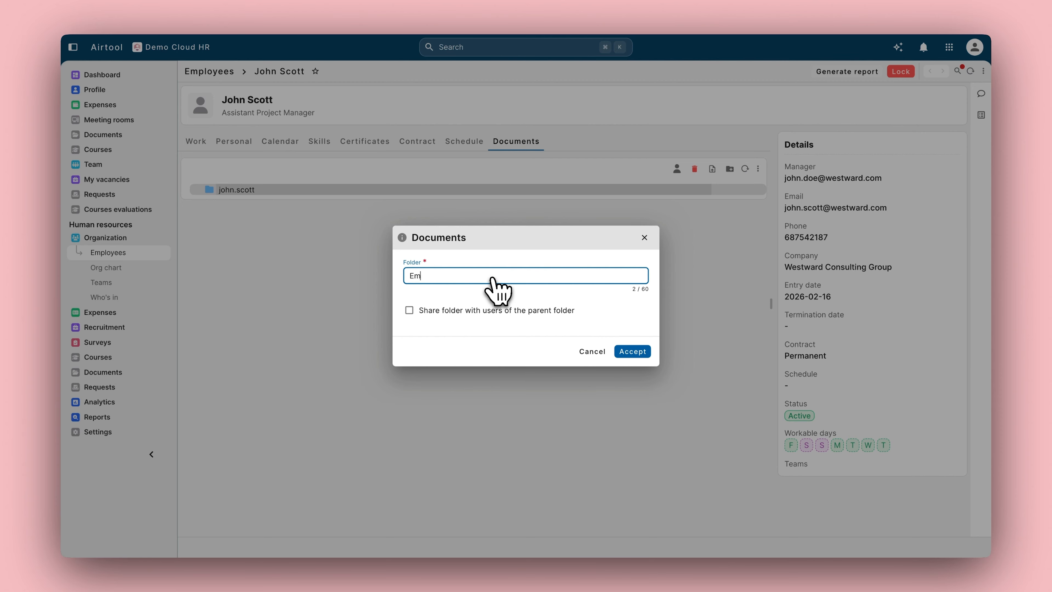
pyautogui.write('Employee documents')
pyautogui.click(633, 351)
pyautogui.click(194, 190)
pyautogui.click(435, 200)
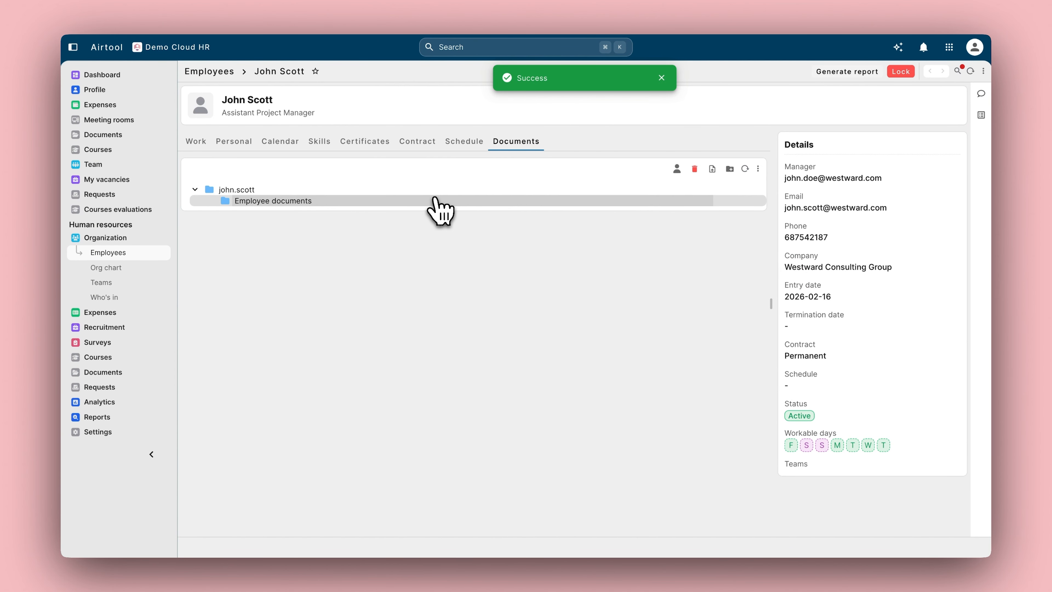
# Step: Upload a document named 'Contract' with the contract file attached into Employee documents
pyautogui.click(712, 169)
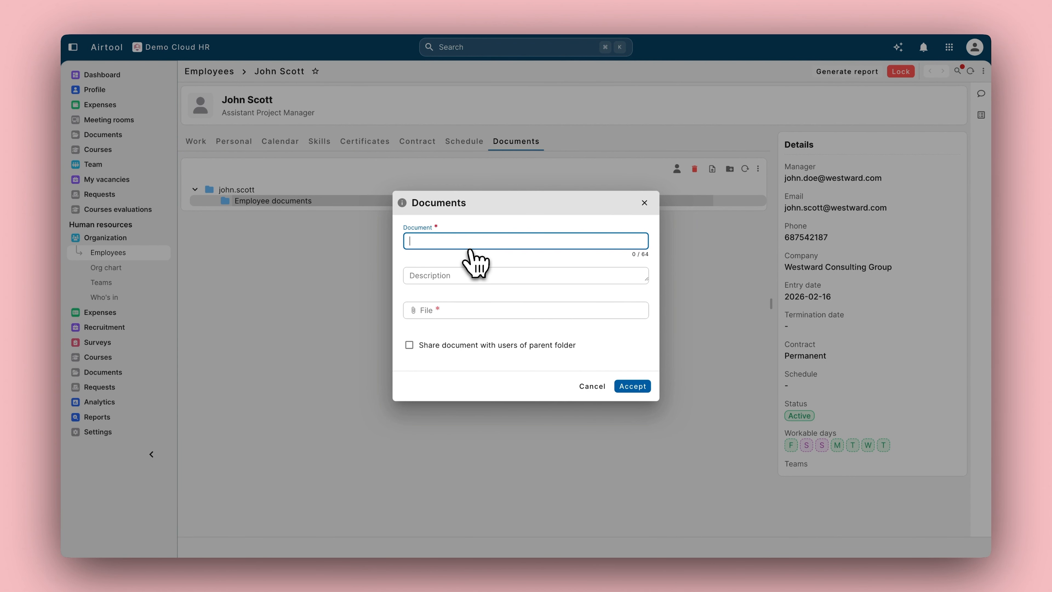
pyautogui.write('Contract')
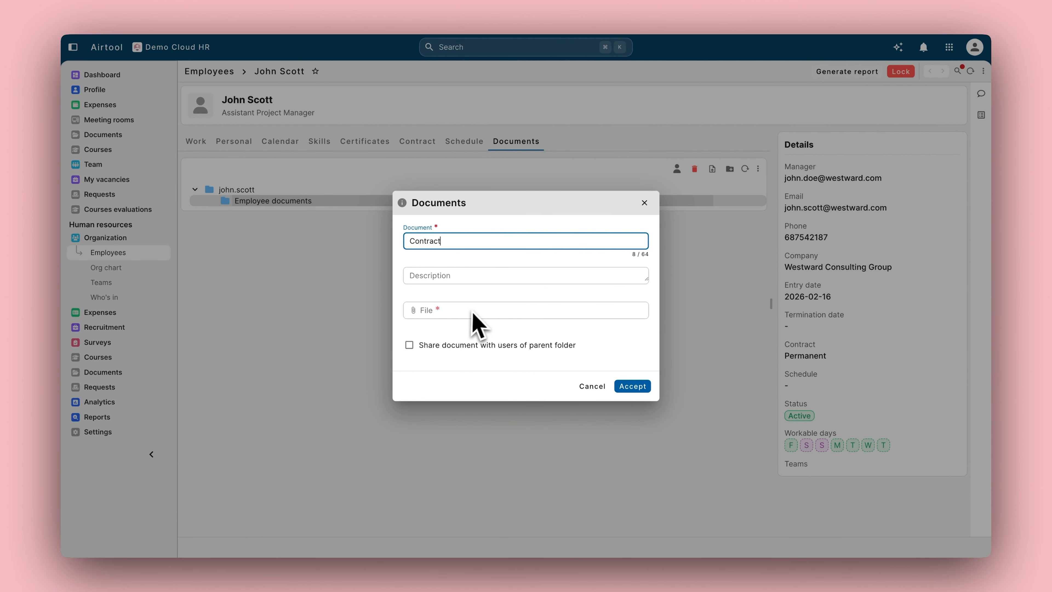
pyautogui.click(477, 315)
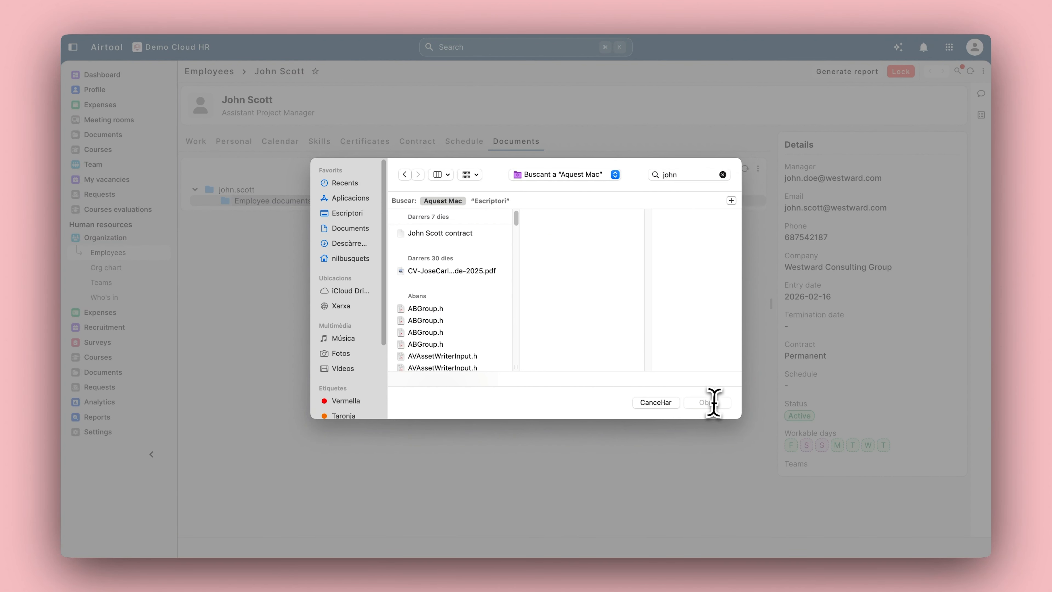
pyautogui.press('Down')
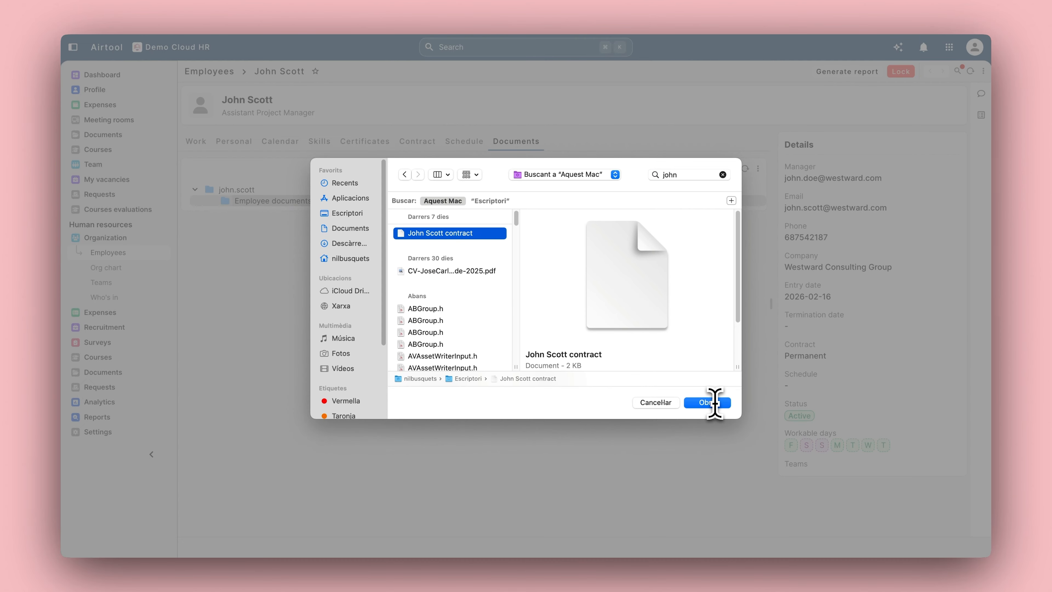
pyautogui.press('Return')
pyautogui.click(640, 388)
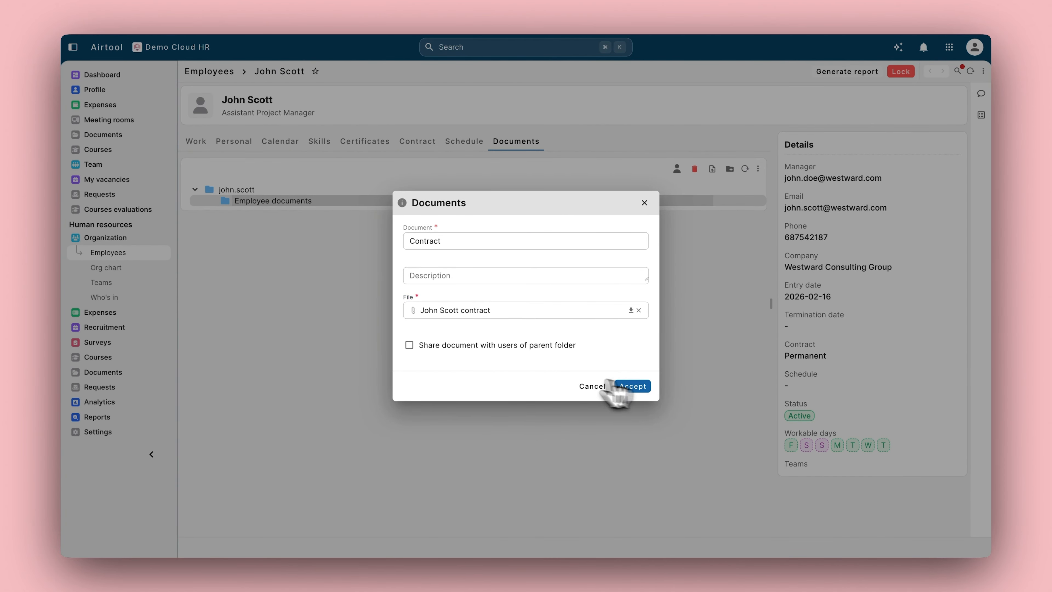
pyautogui.click(211, 201)
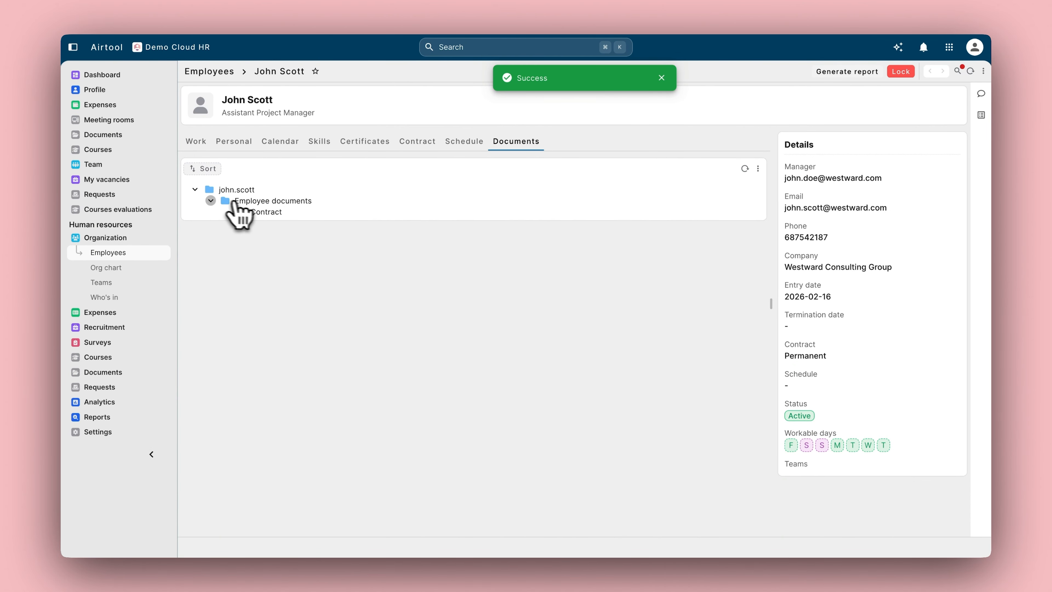